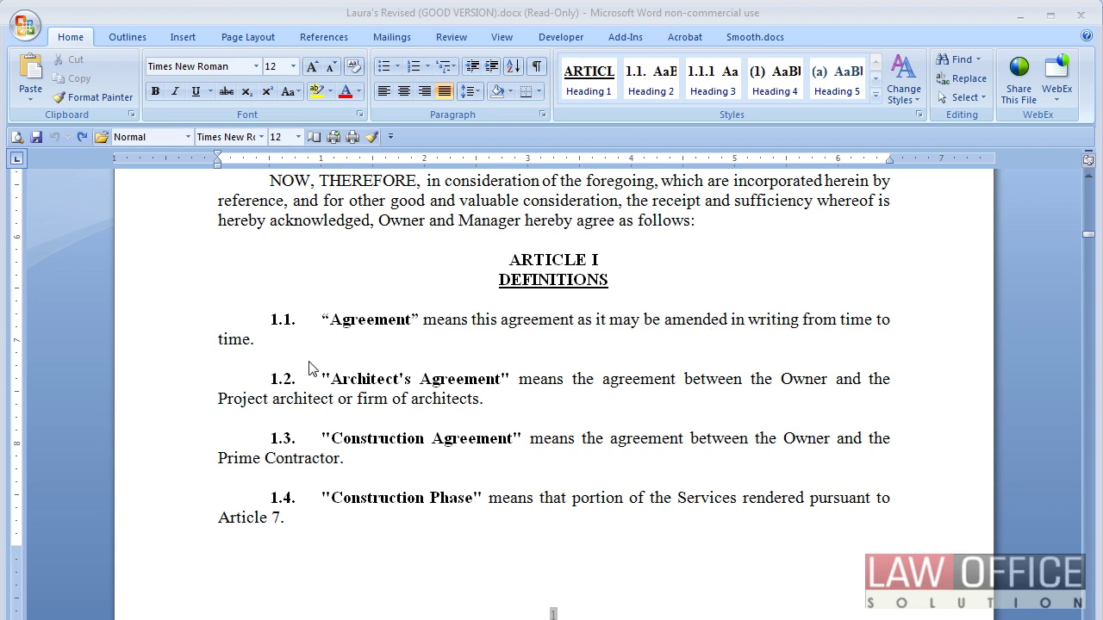
After definition 1.2, add a Heading 1 ARTICLE II line titled ANOTHER HEADING.
click(532, 280)
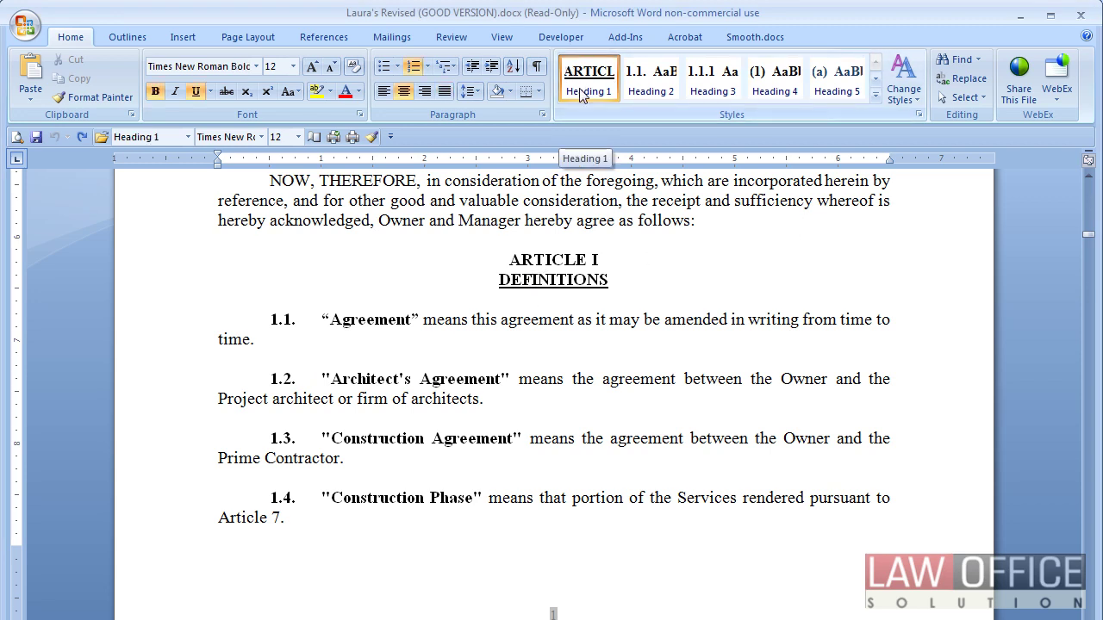
click(366, 319)
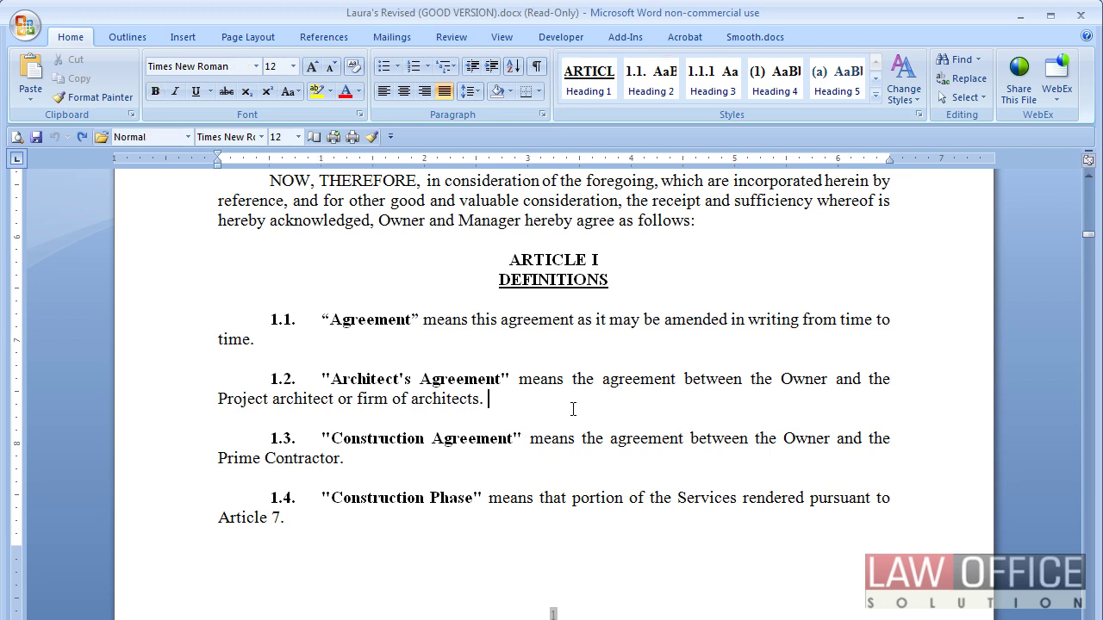
key(Return)
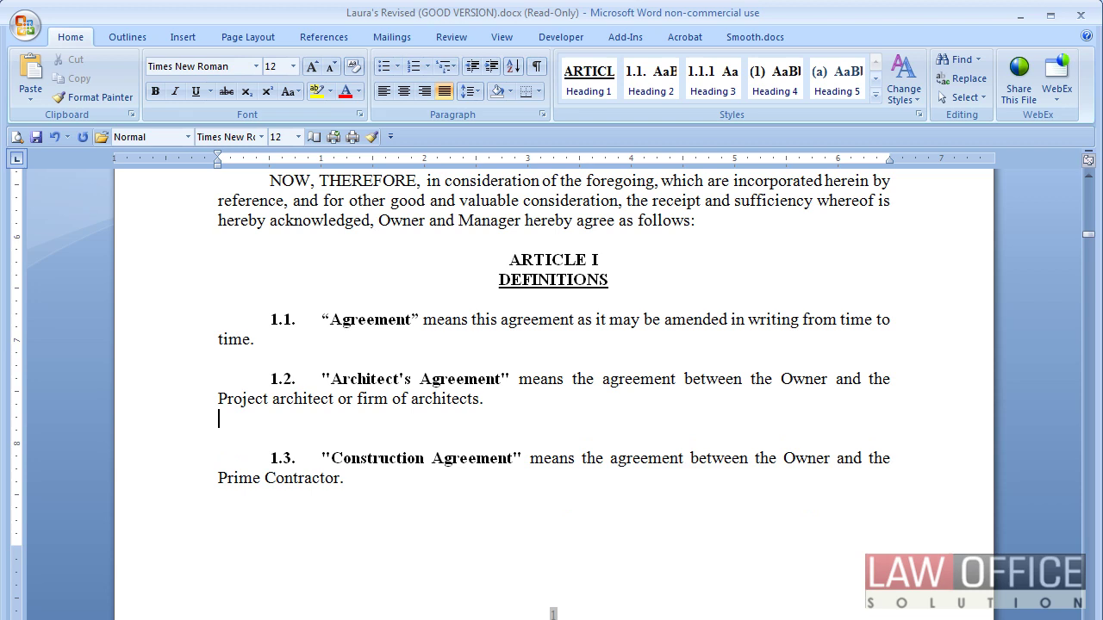
key(Return)
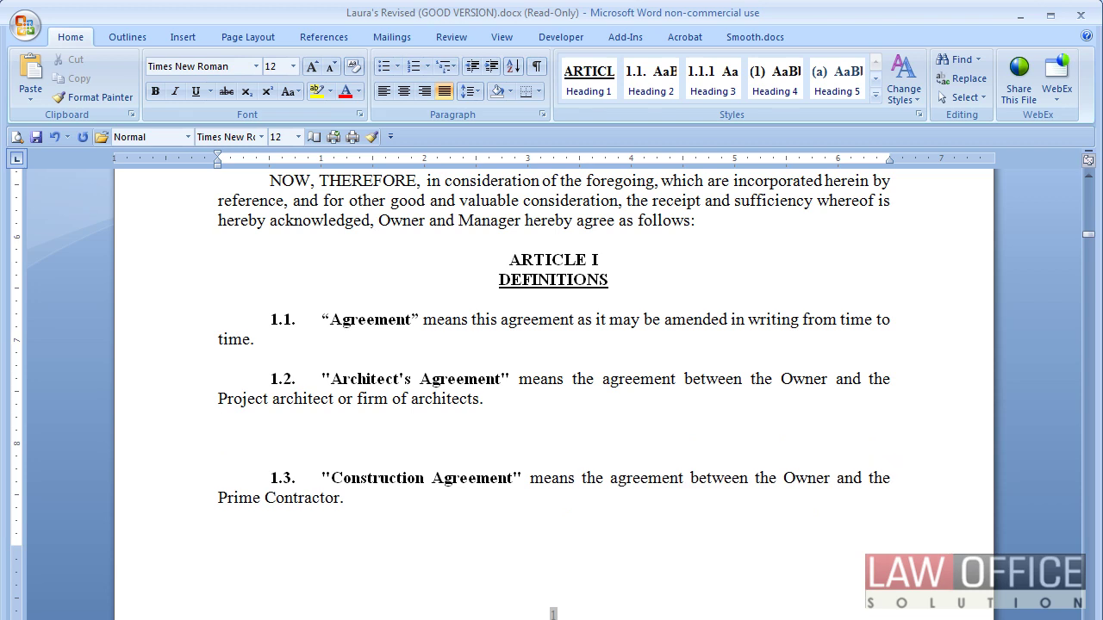
click(590, 78)
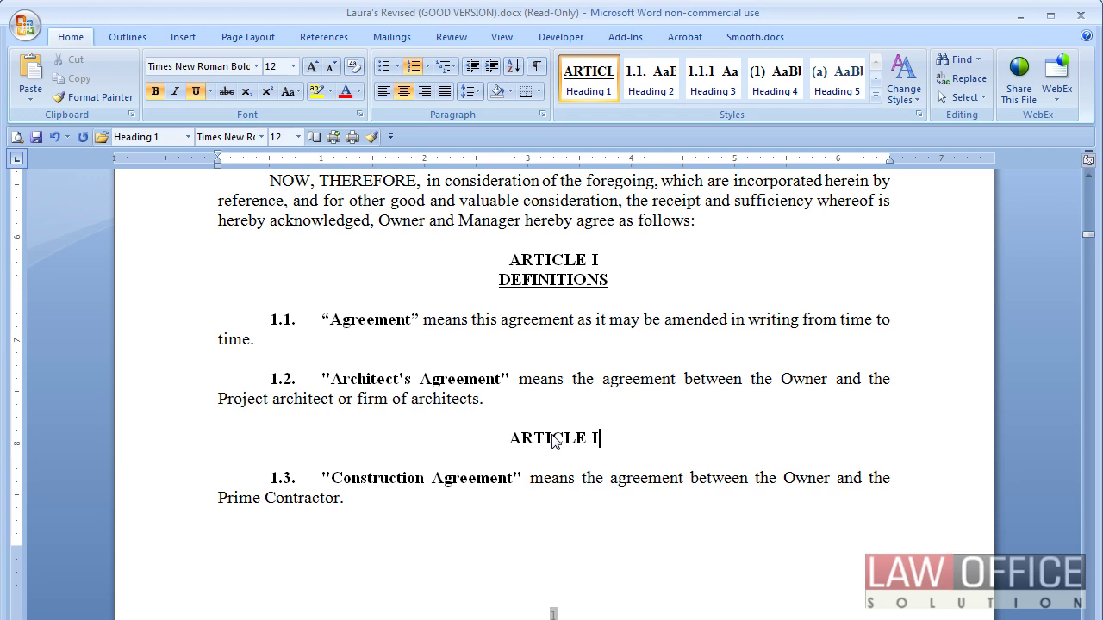
key(Return)
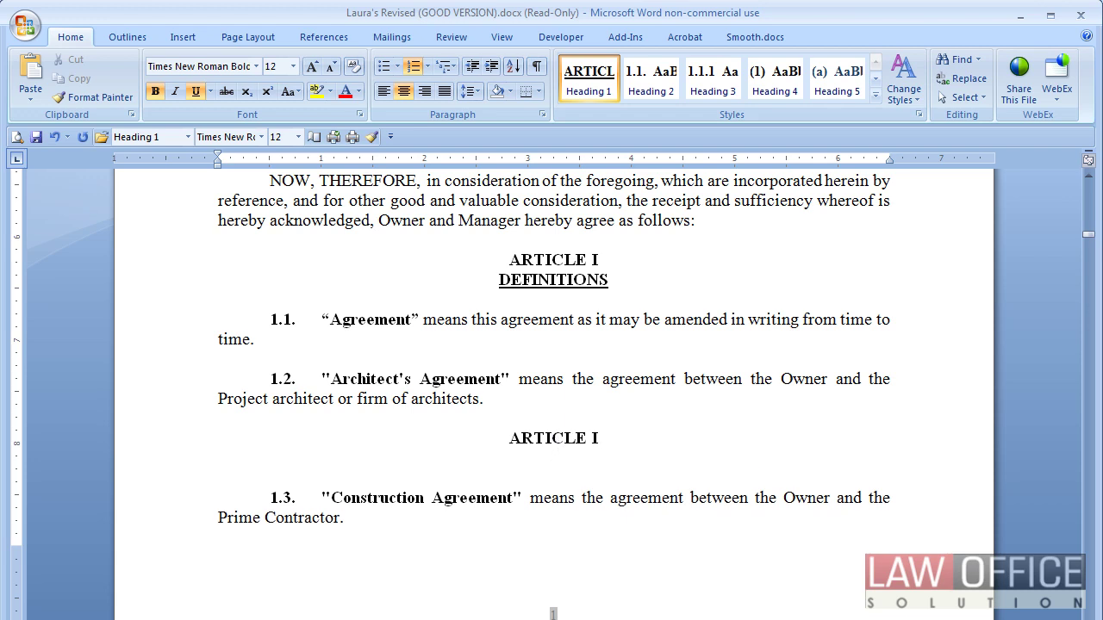
text(ANOTHER HEADING)
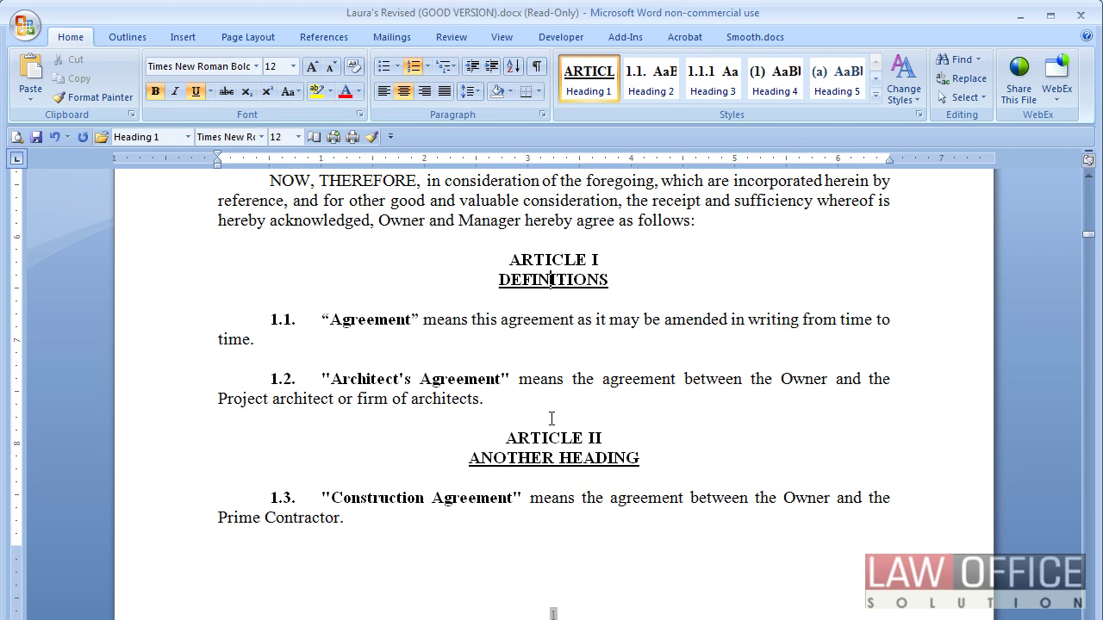
Undo the extra ARTICLE III line created below ANOTHER HEADING.
click(664, 466)
key(Return)
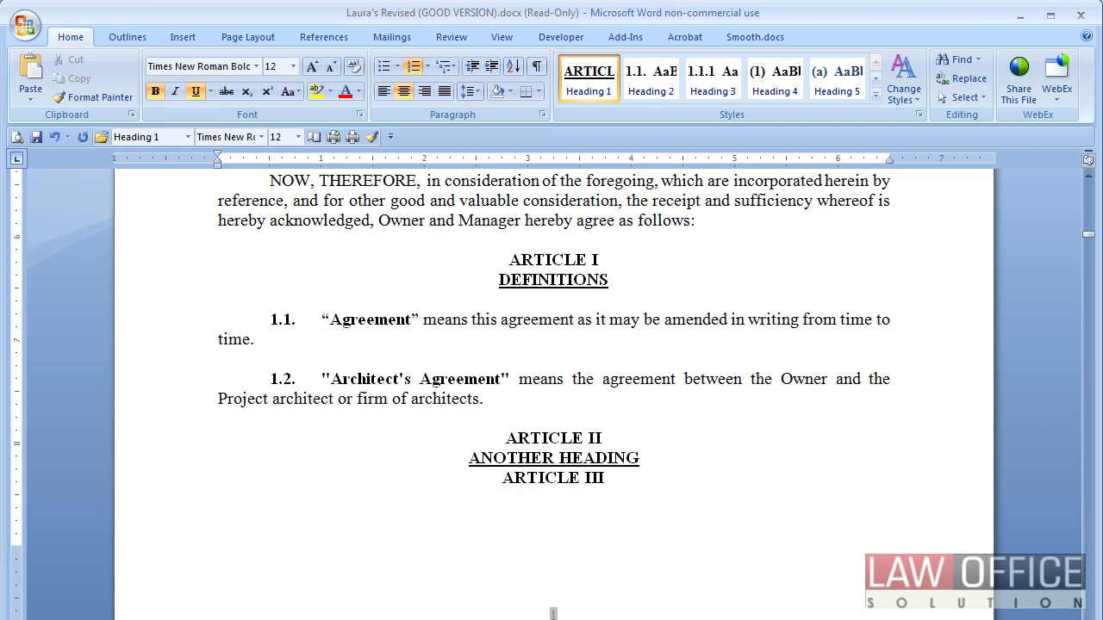
key(ctrl+z)
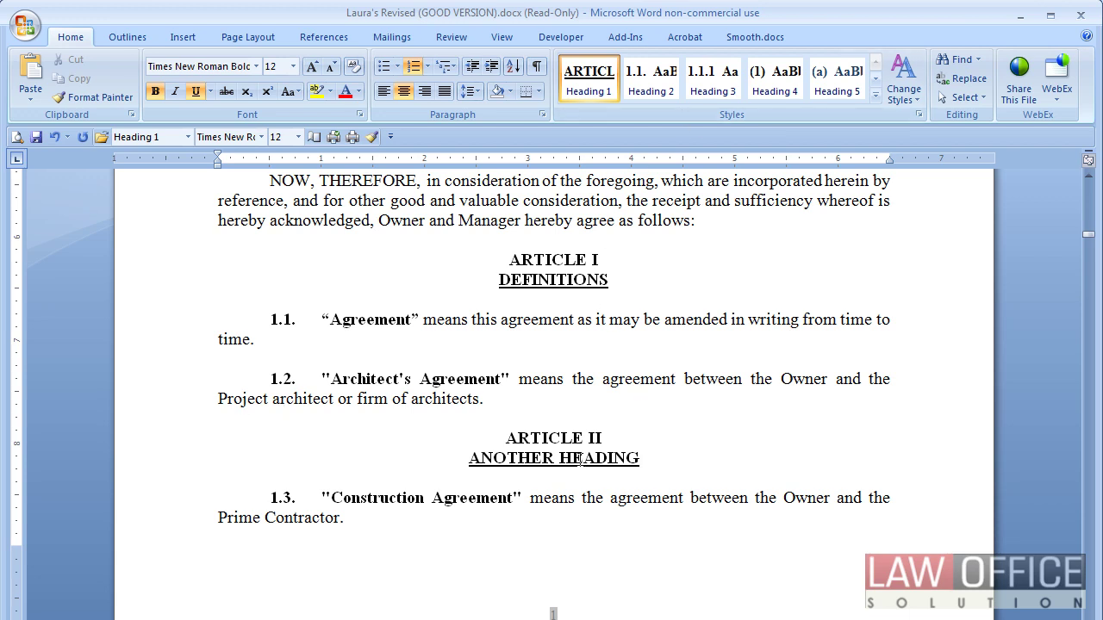
scroll(569, 456, down, 1)
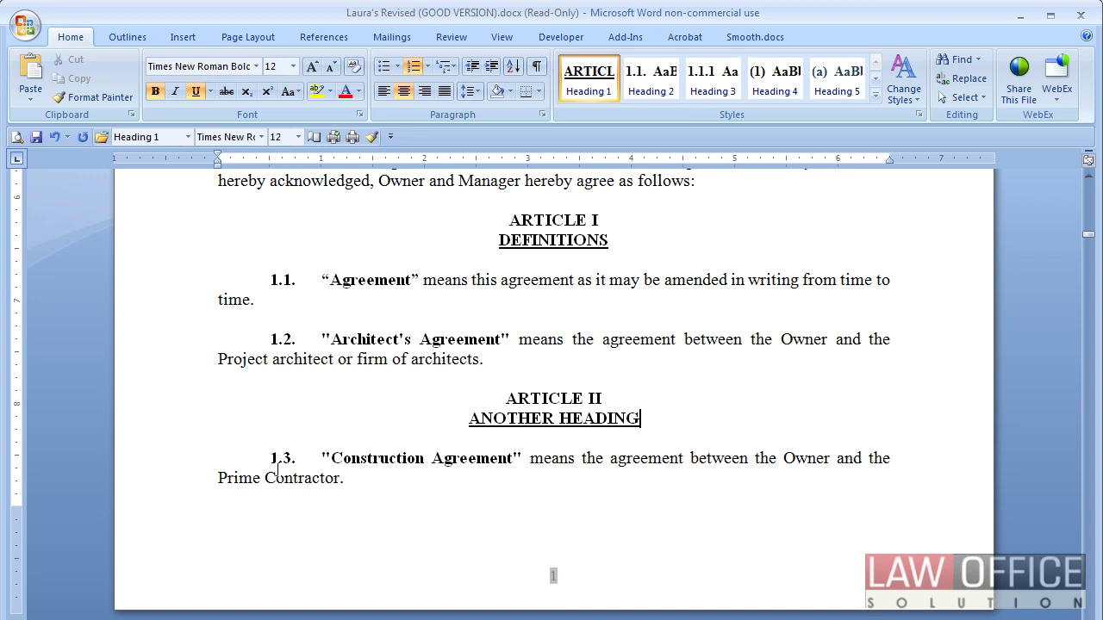
click(356, 458)
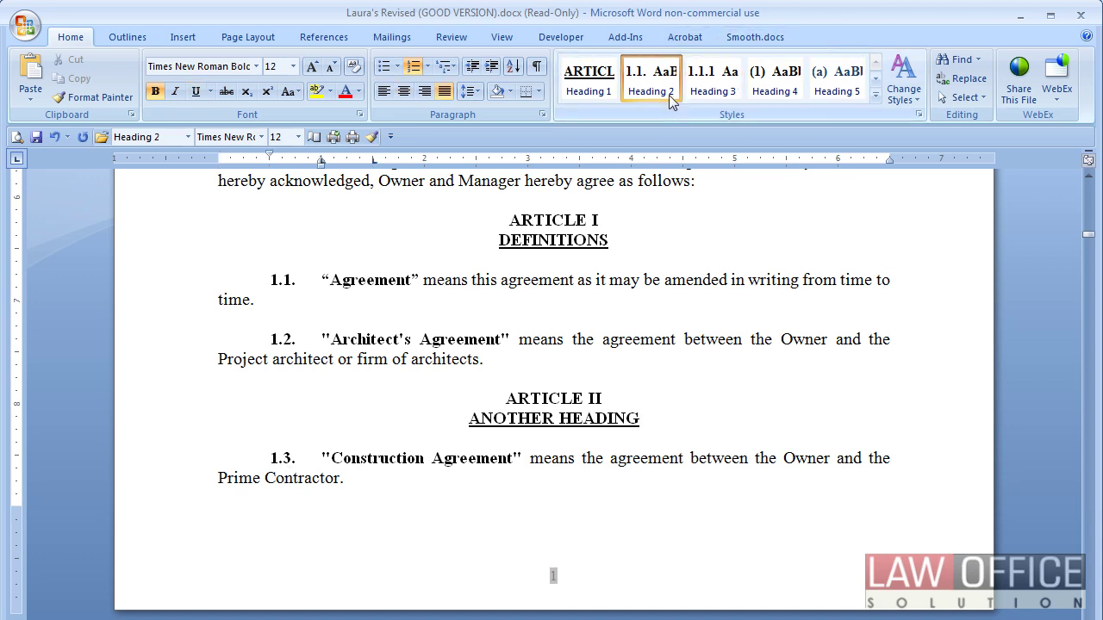
scroll(575, 312, up, 1)
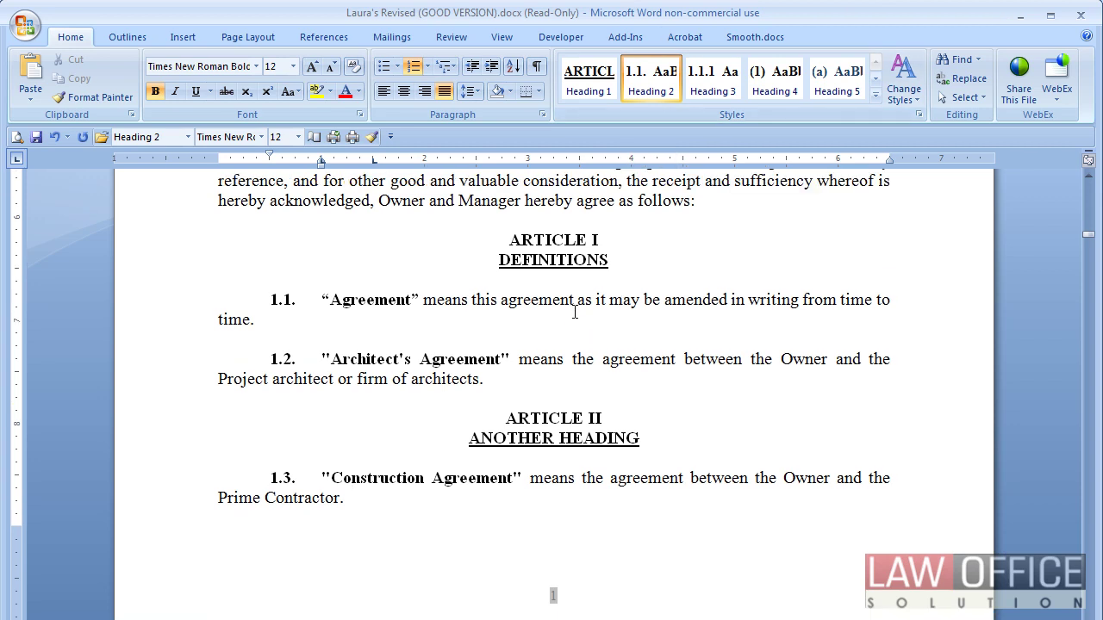
scroll(574, 312, up, 1)
click(550, 281)
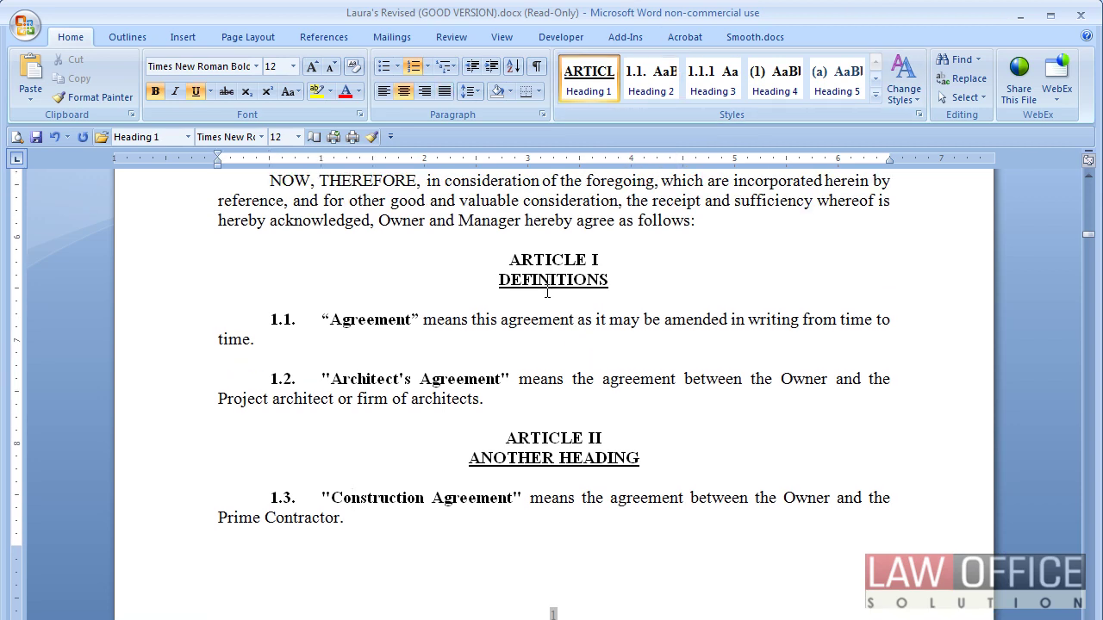
click(454, 66)
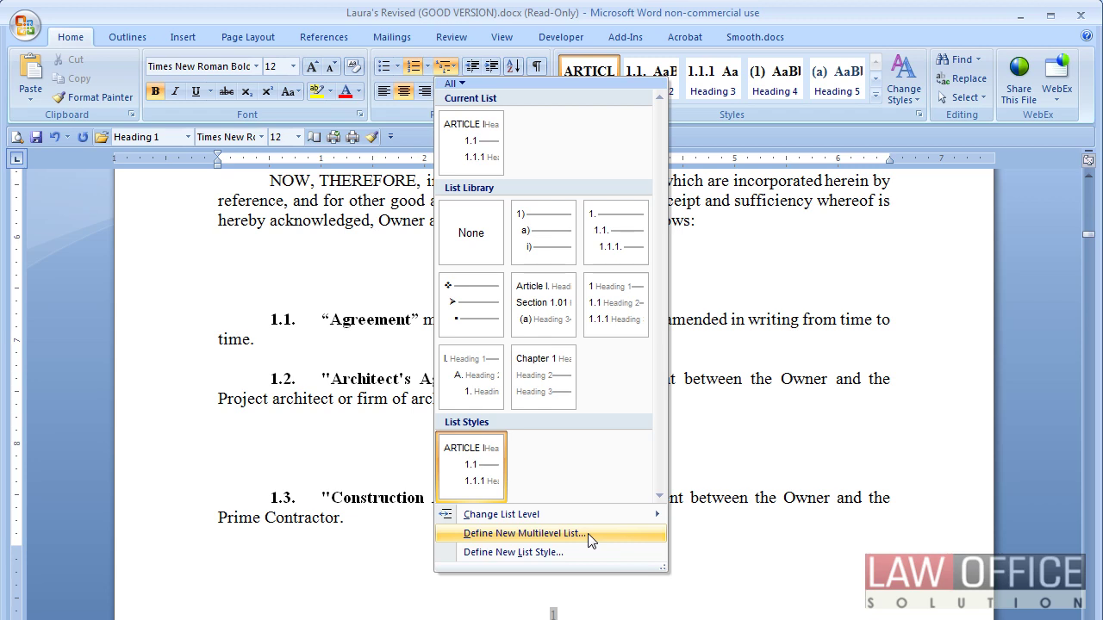
click(555, 552)
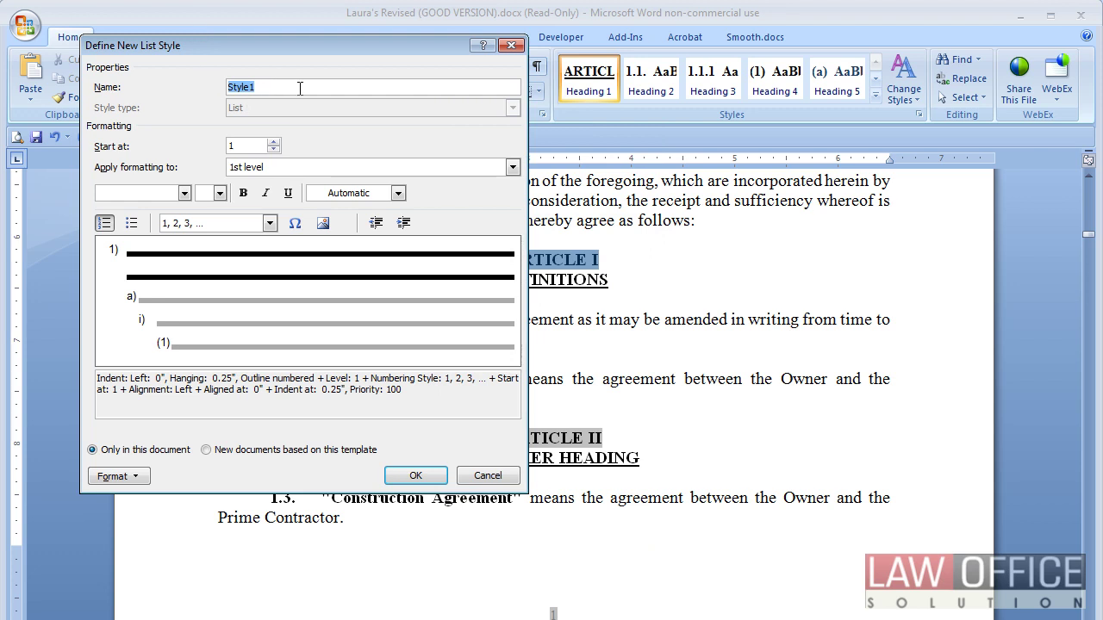
click(110, 479)
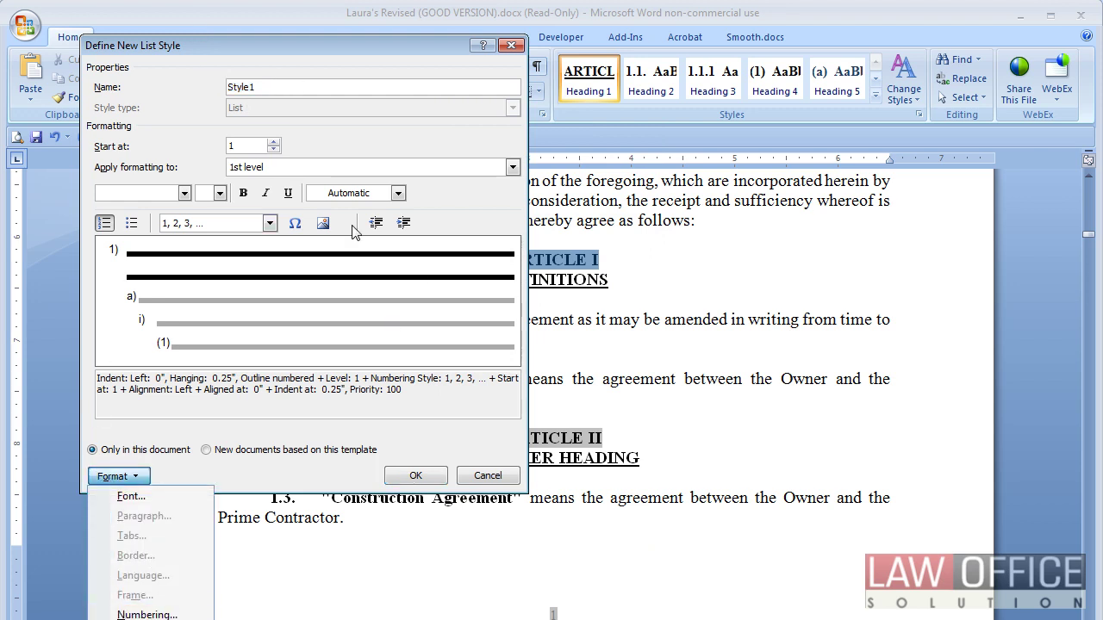
click(498, 479)
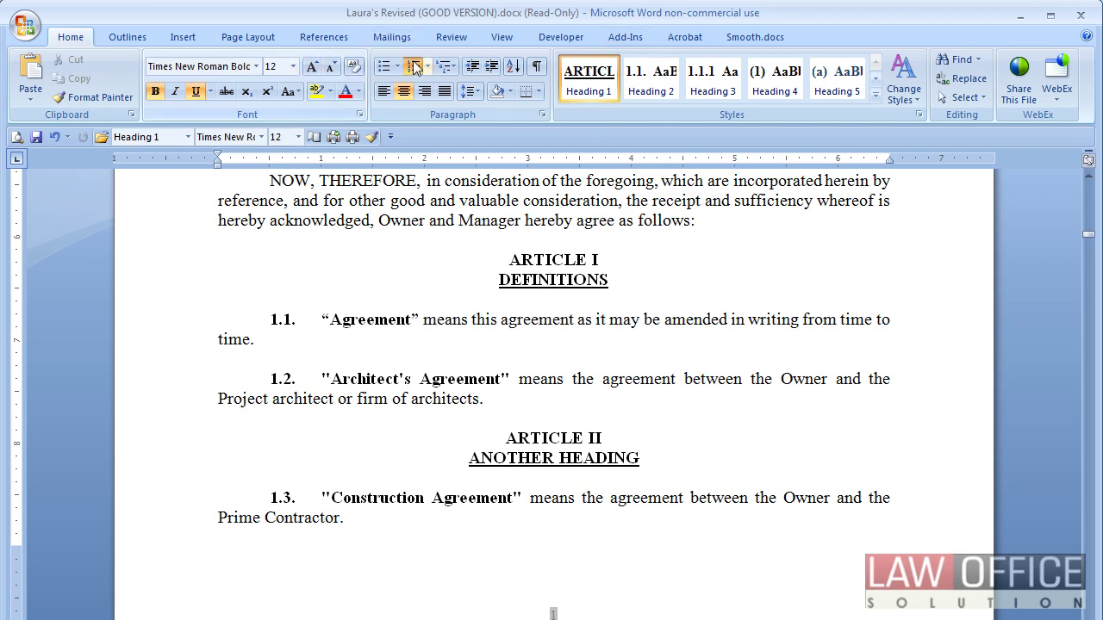
click(455, 68)
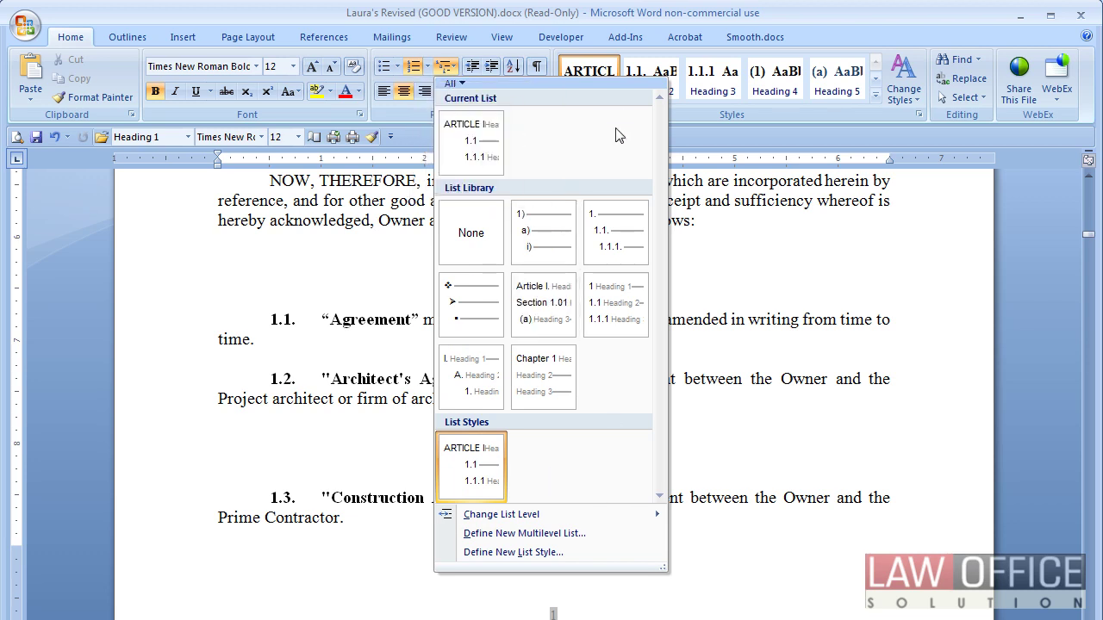
key(Escape)
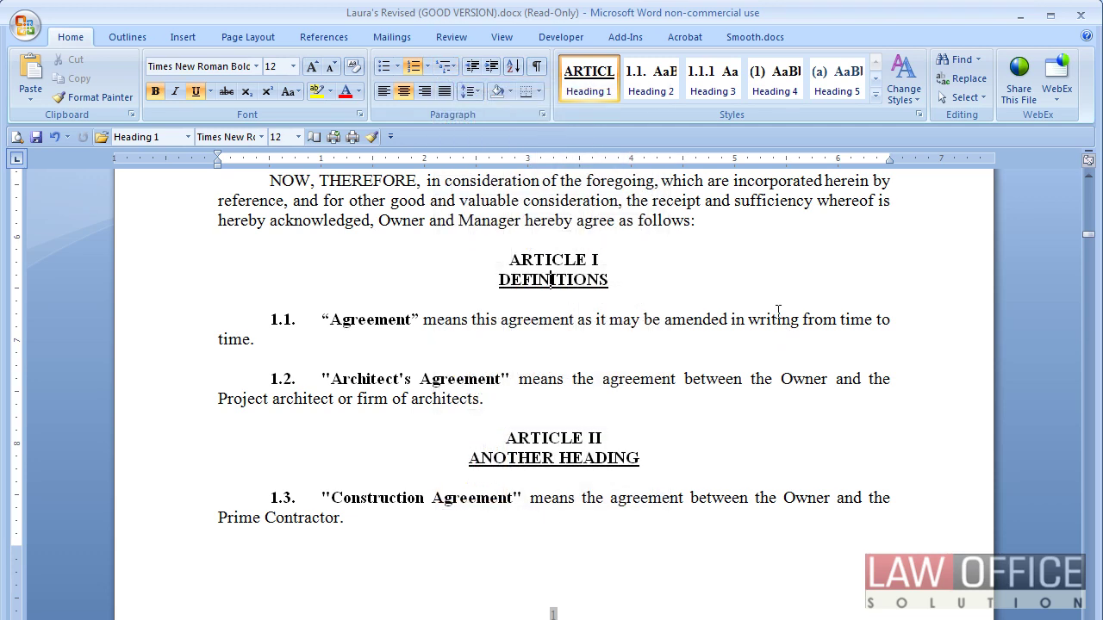
click(366, 385)
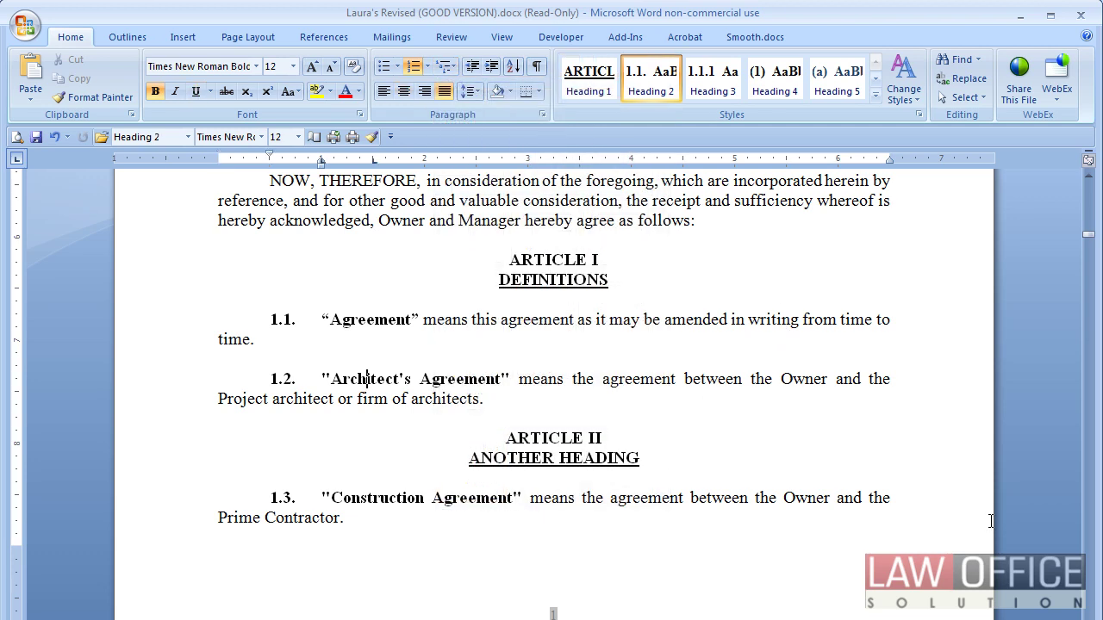
click(456, 75)
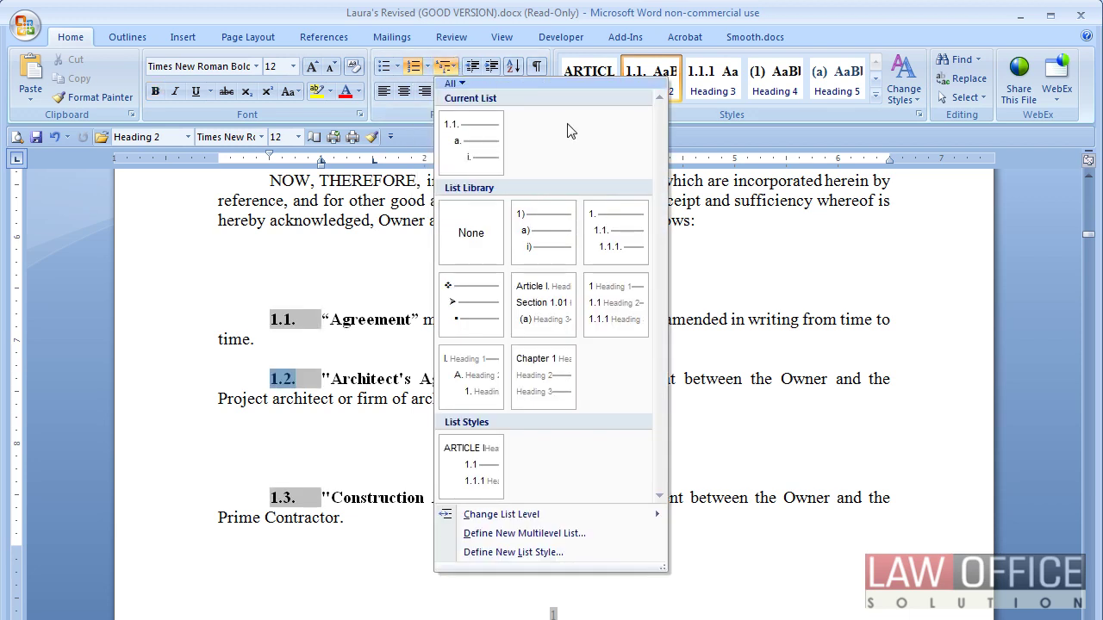
mouse_move(485, 148)
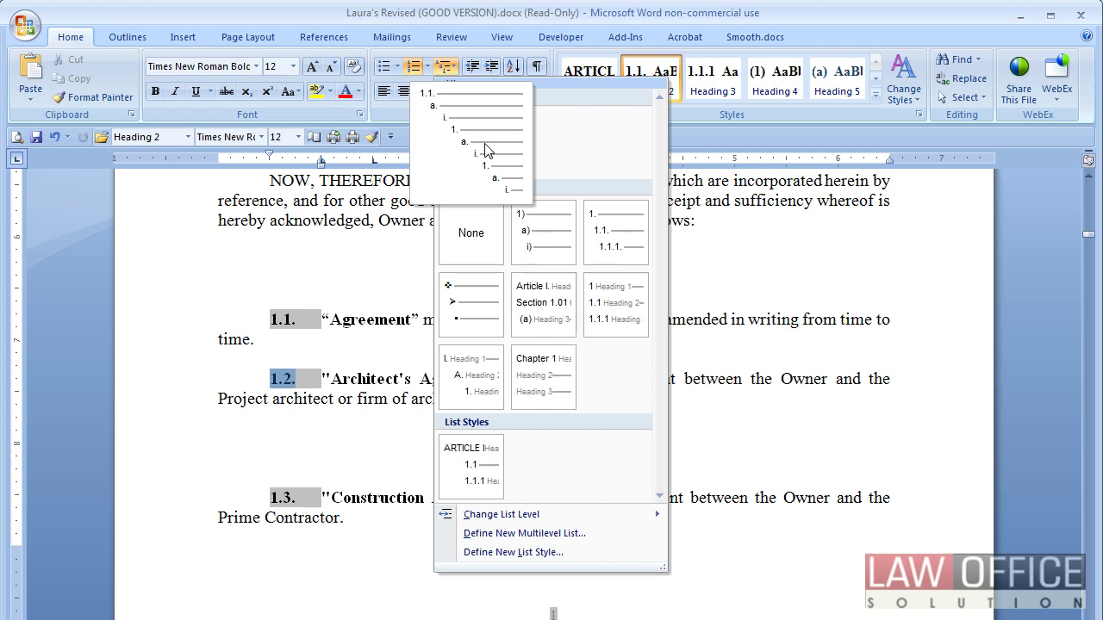
mouse_move(466, 467)
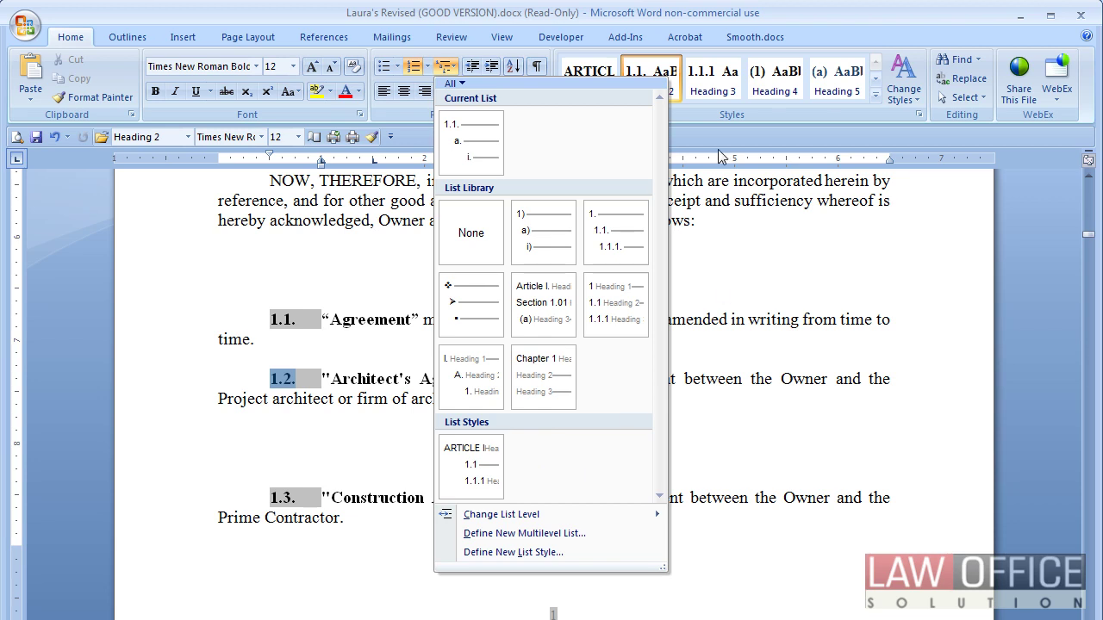
click(366, 382)
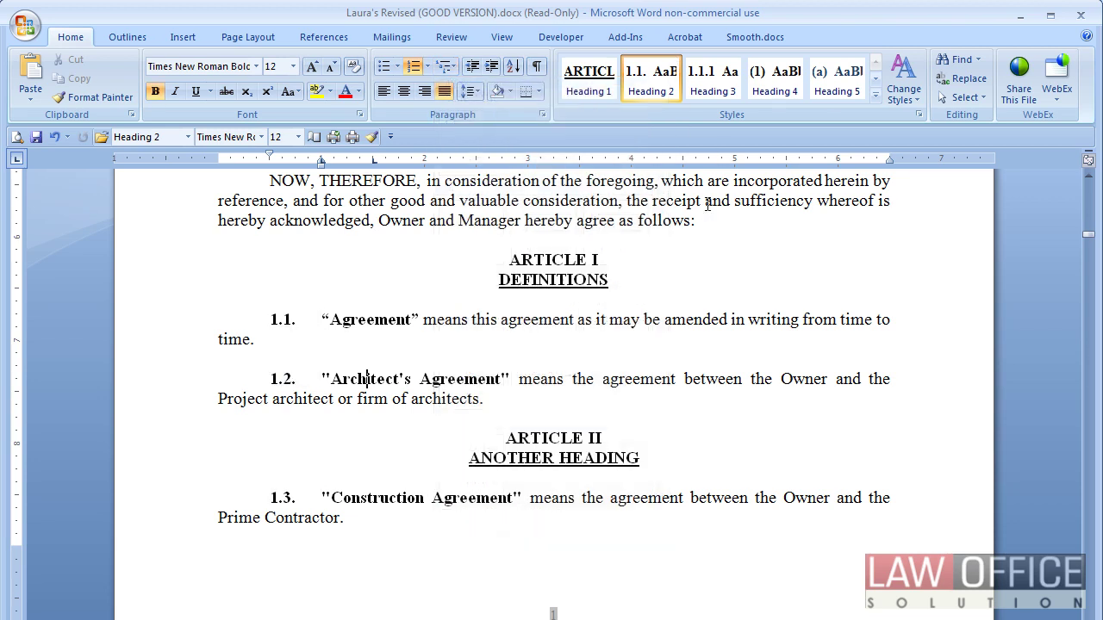
click(552, 281)
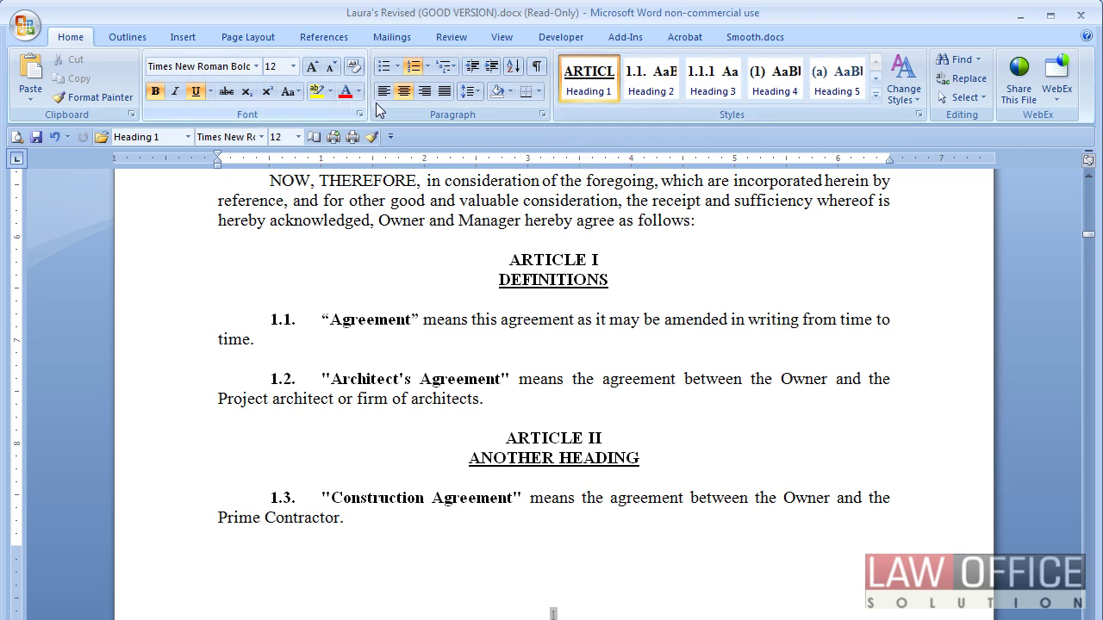
Open the MyOutline list style's numbering settings, expanded to show level 1 ARTICLE I linked to Heading 1.
click(448, 66)
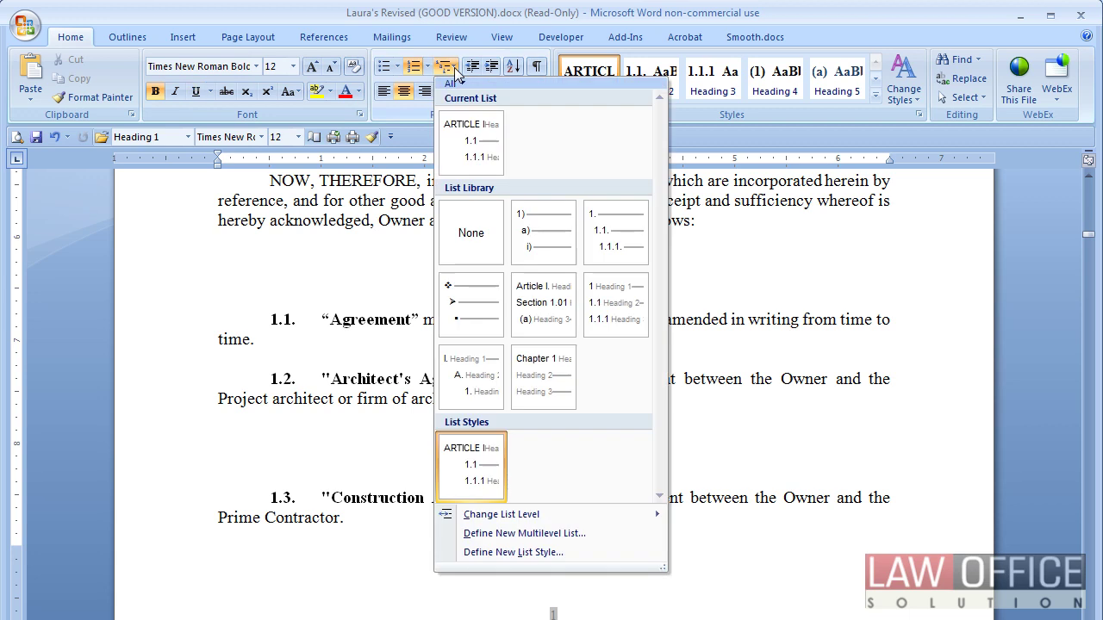
right_click(466, 136)
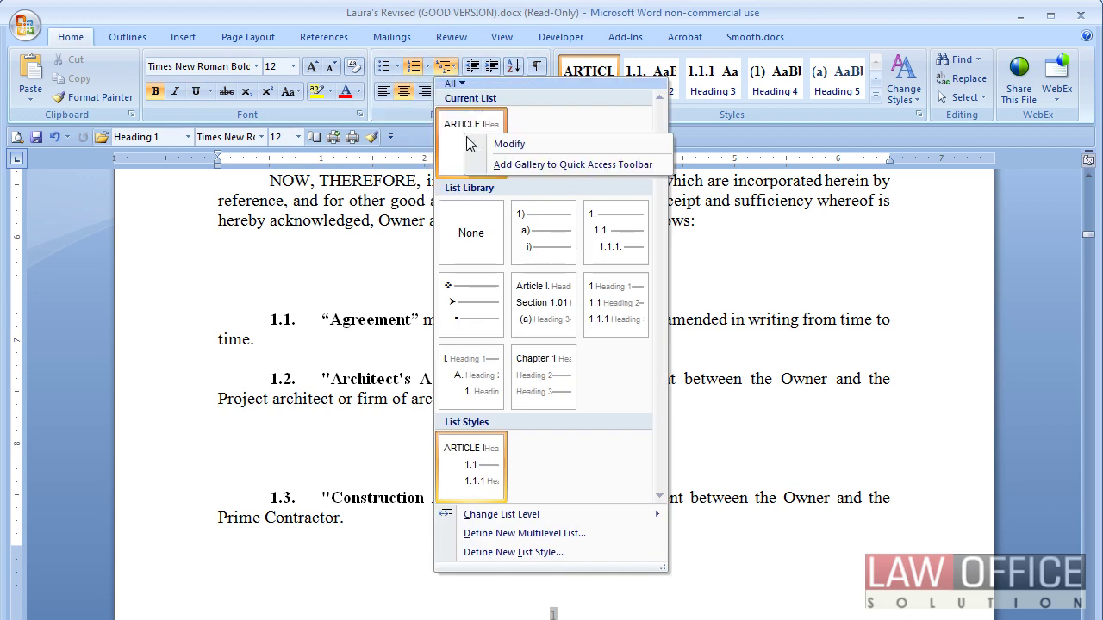
click(552, 145)
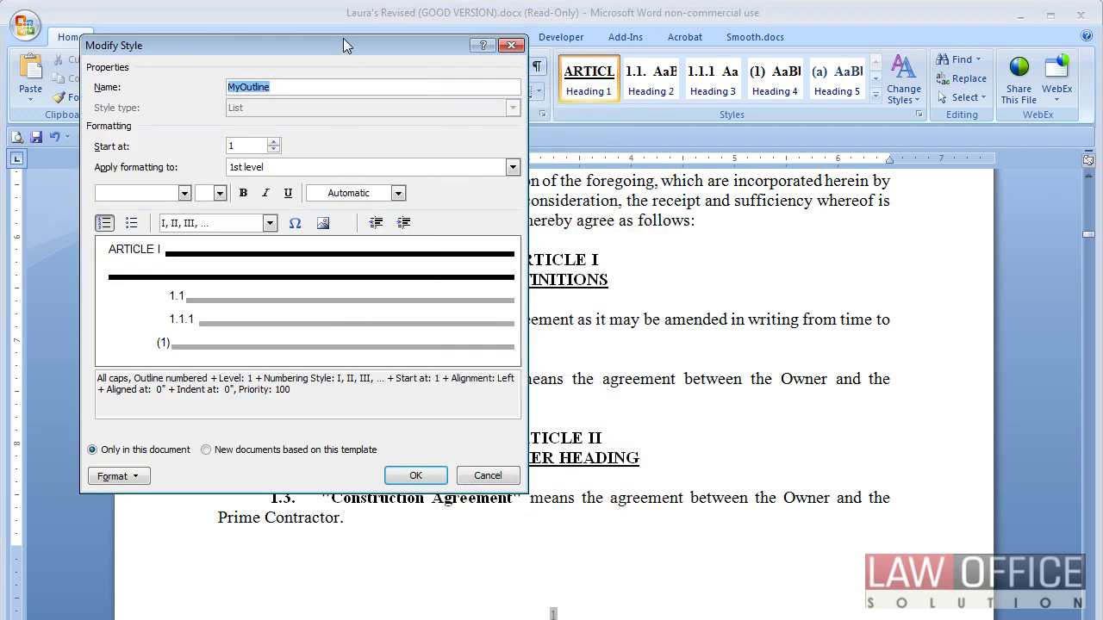
click(106, 477)
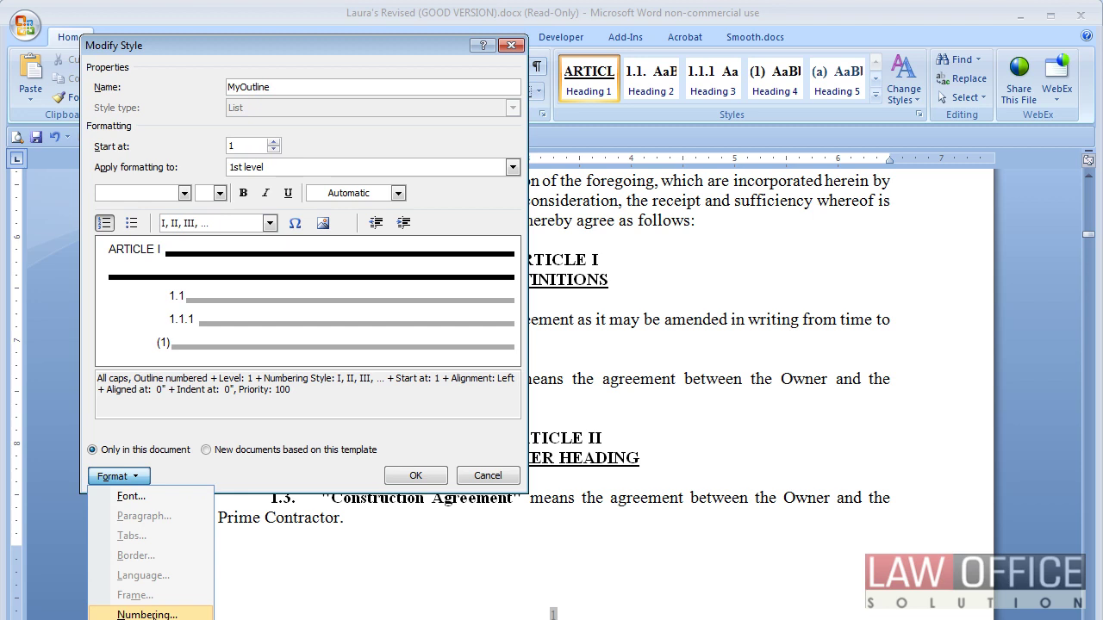
click(152, 615)
drag(220, 186, 349, 43)
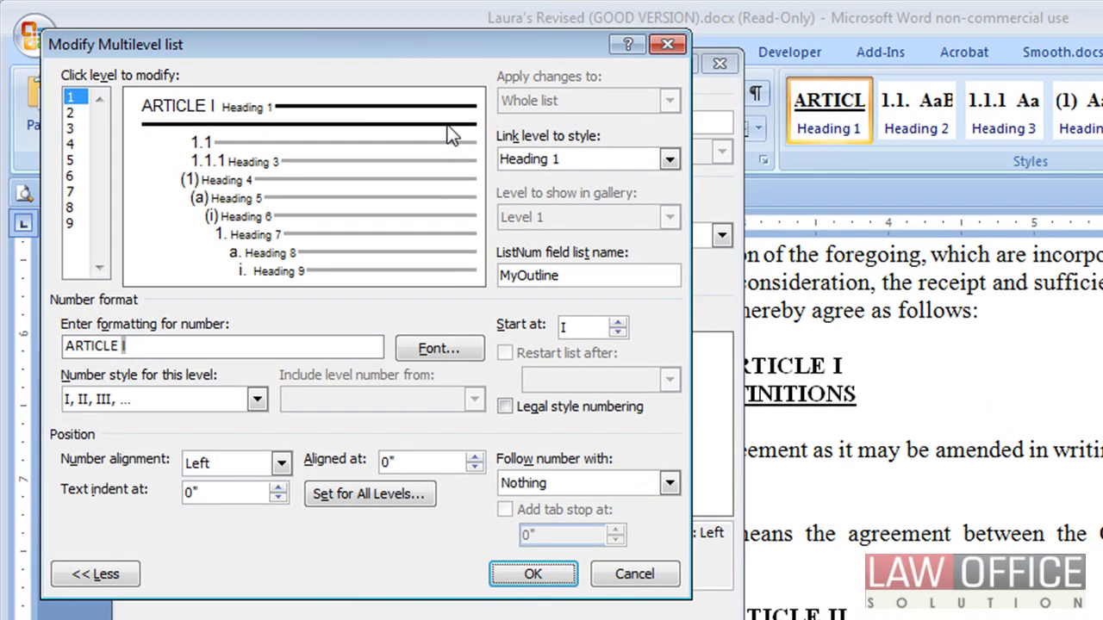
click(86, 570)
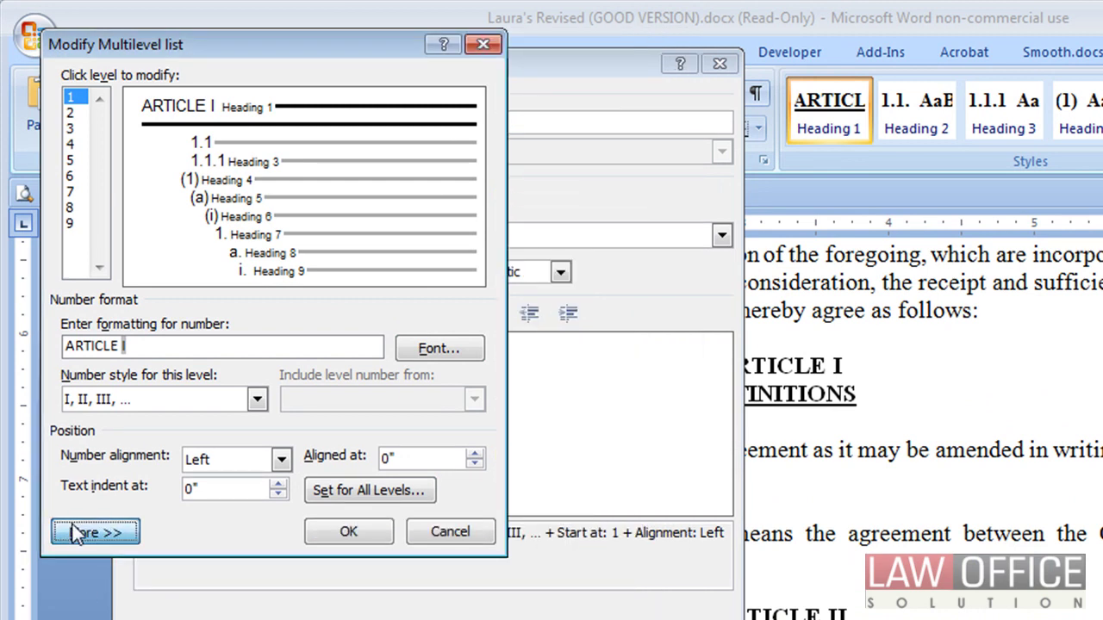
click(83, 532)
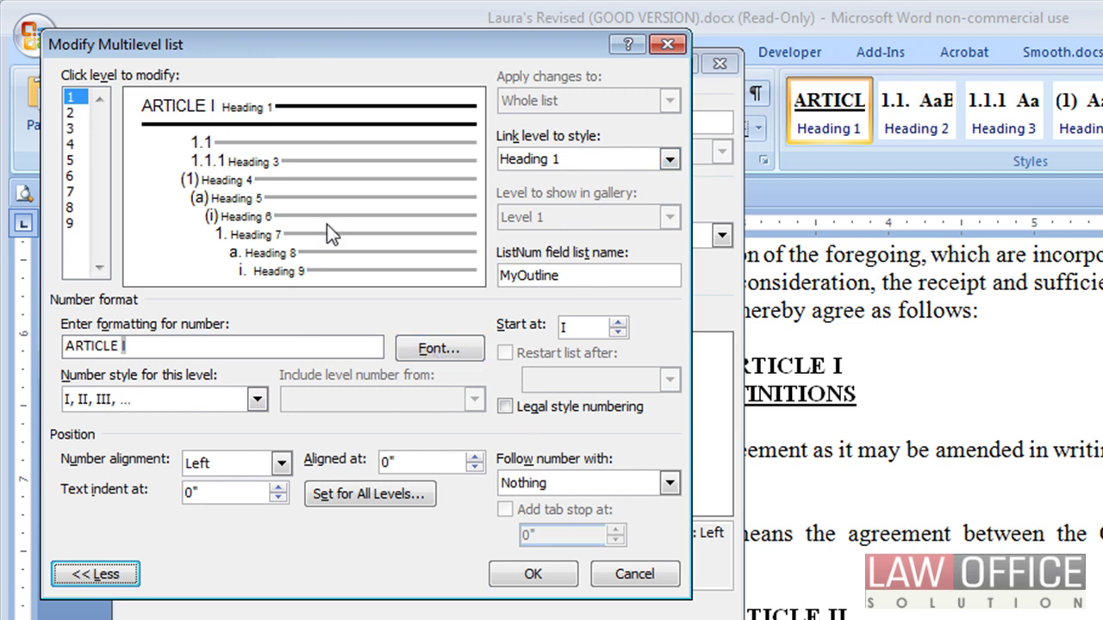
Select list level 2 (1.1) and set its linked style to Heading 2.
click(70, 113)
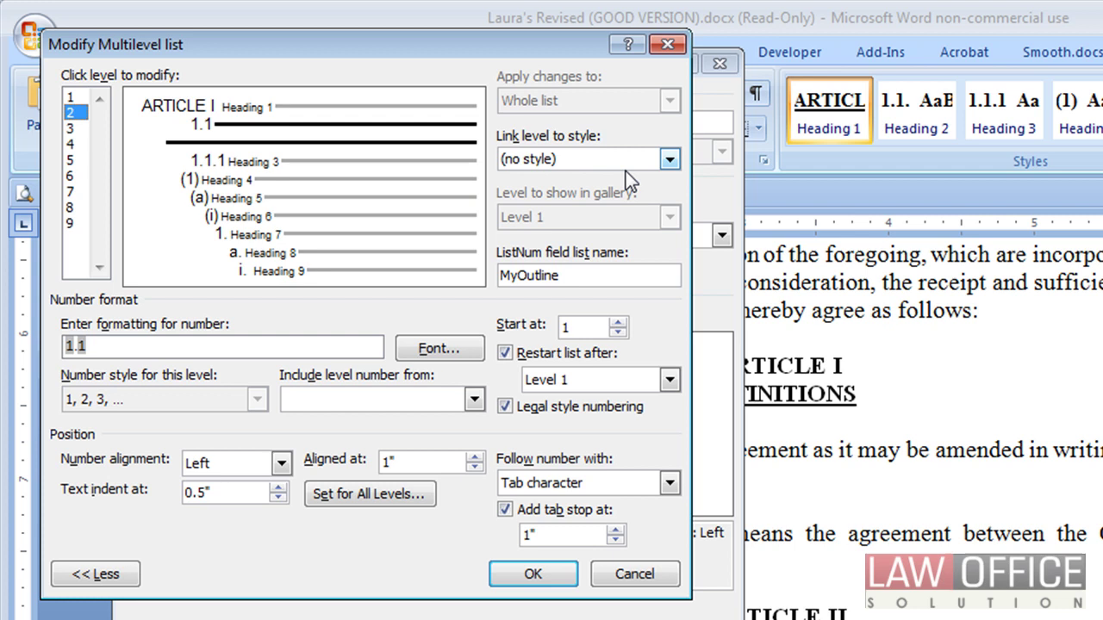
click(668, 160)
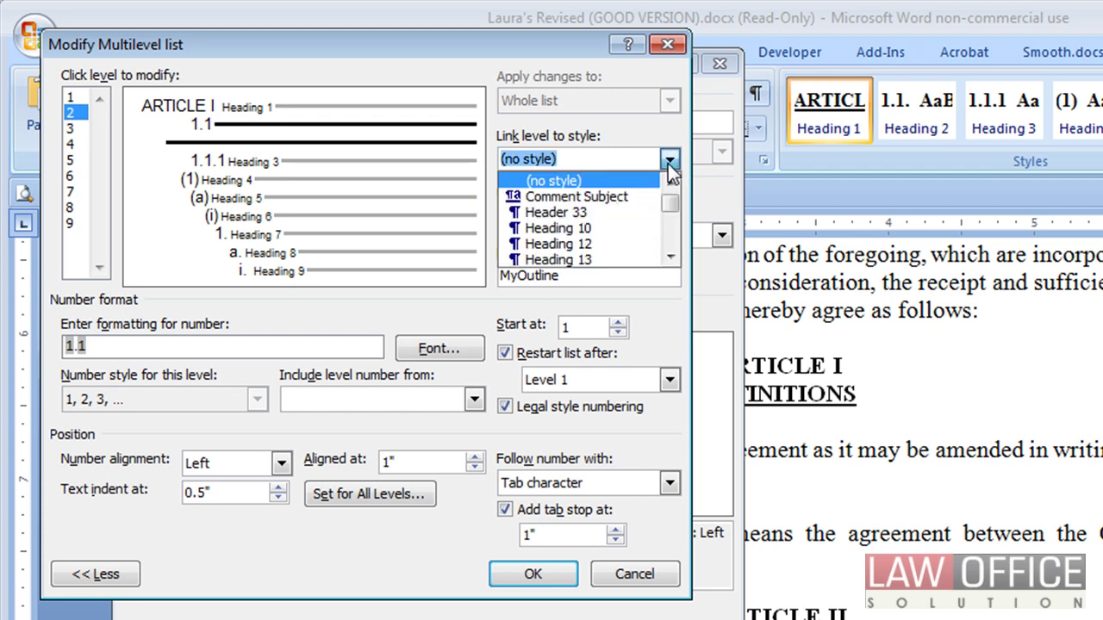
click(670, 256)
click(670, 256)
click(670, 256)
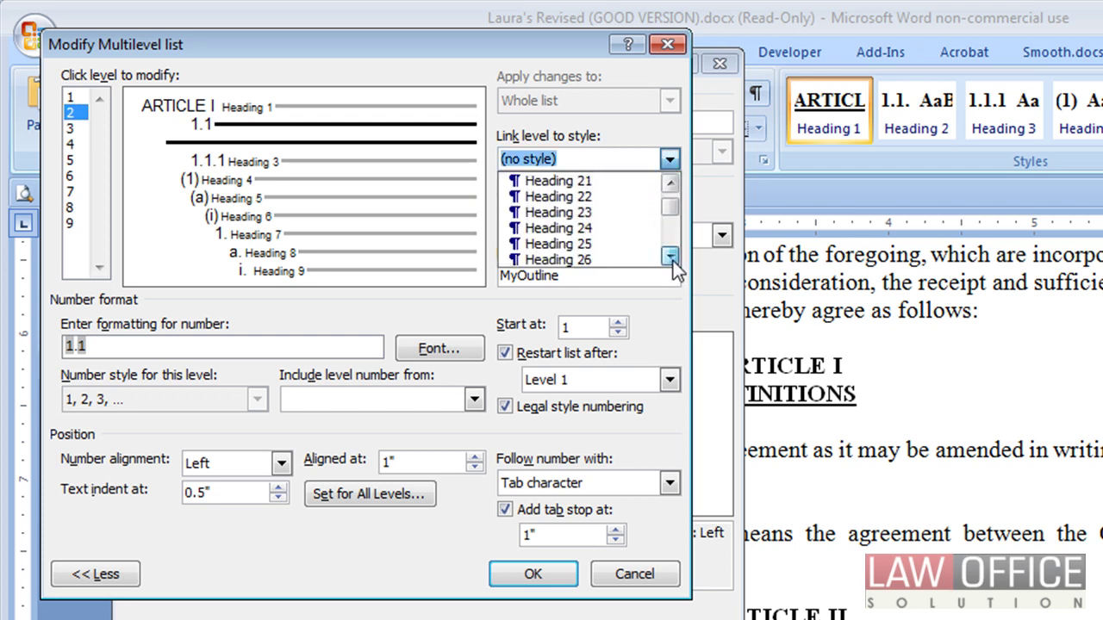
drag(673, 261, 673, 259)
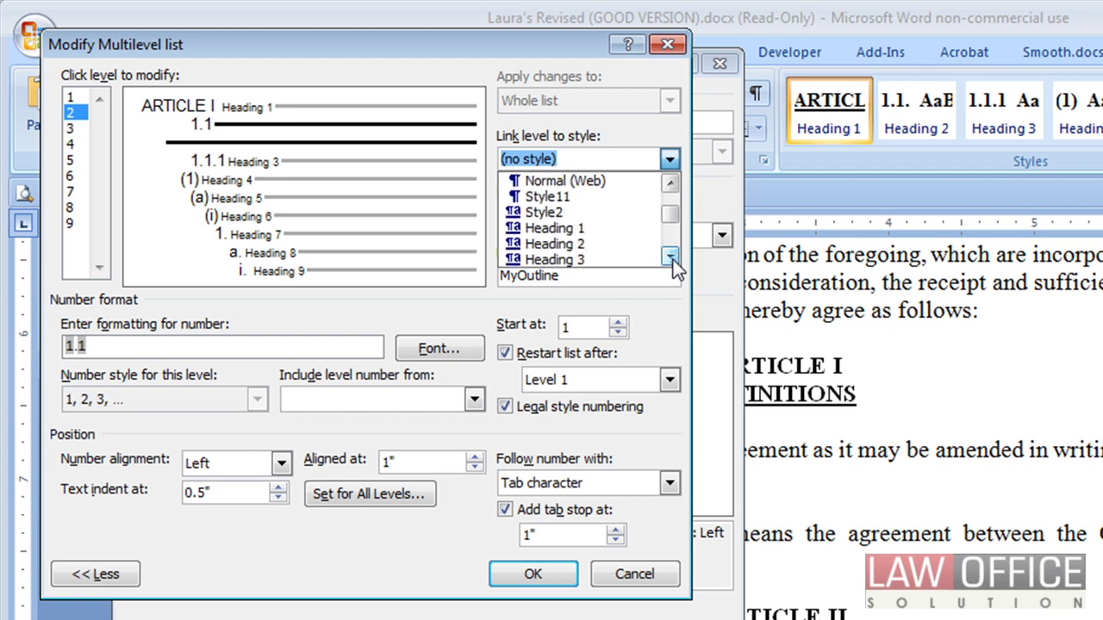
click(529, 244)
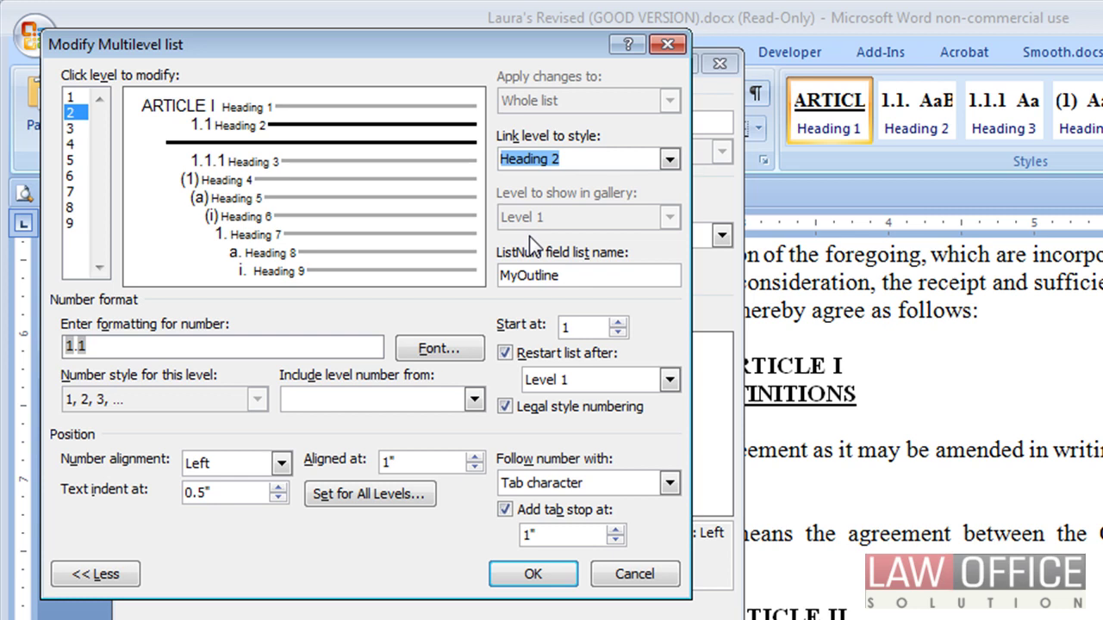
Replace level 2's number format with the included level 1 number followed by a period.
click(123, 345)
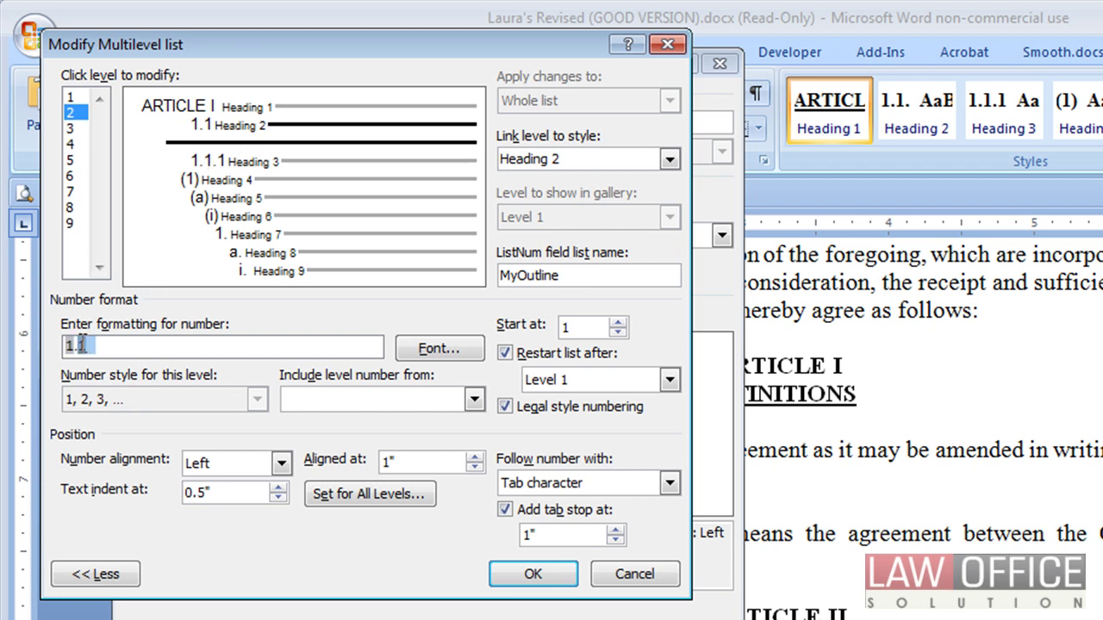
key(shift+Home)
key(Delete)
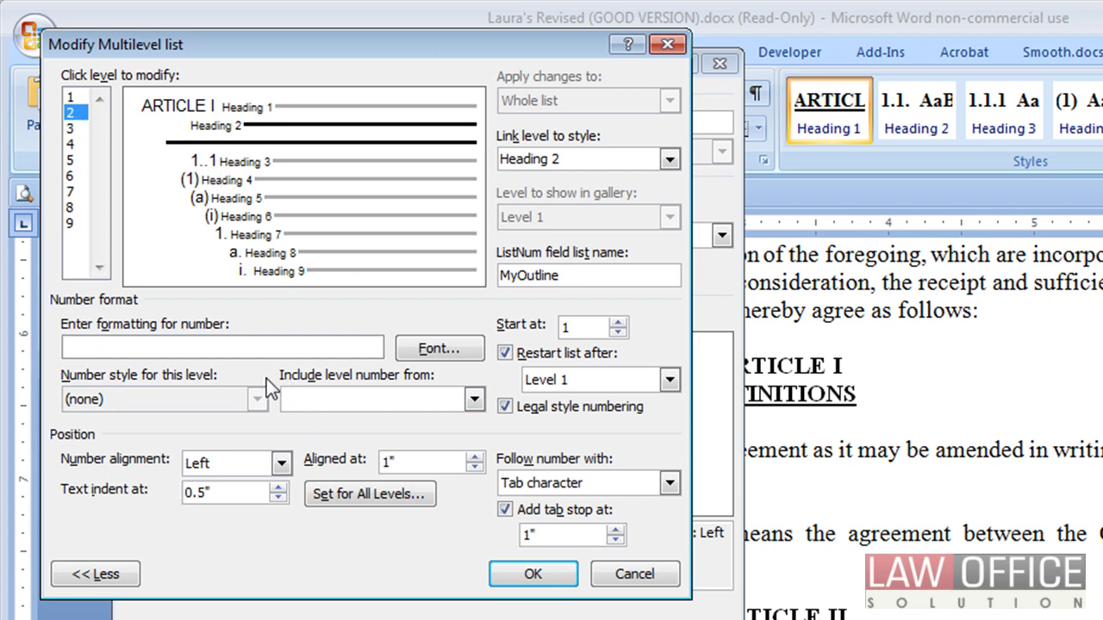
click(316, 402)
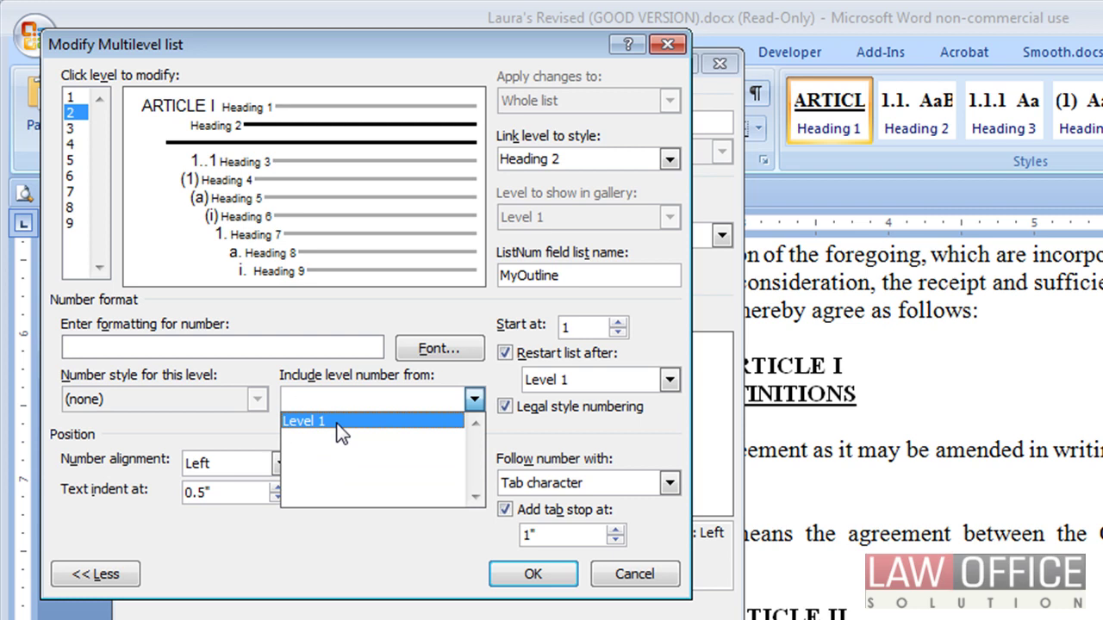
click(341, 422)
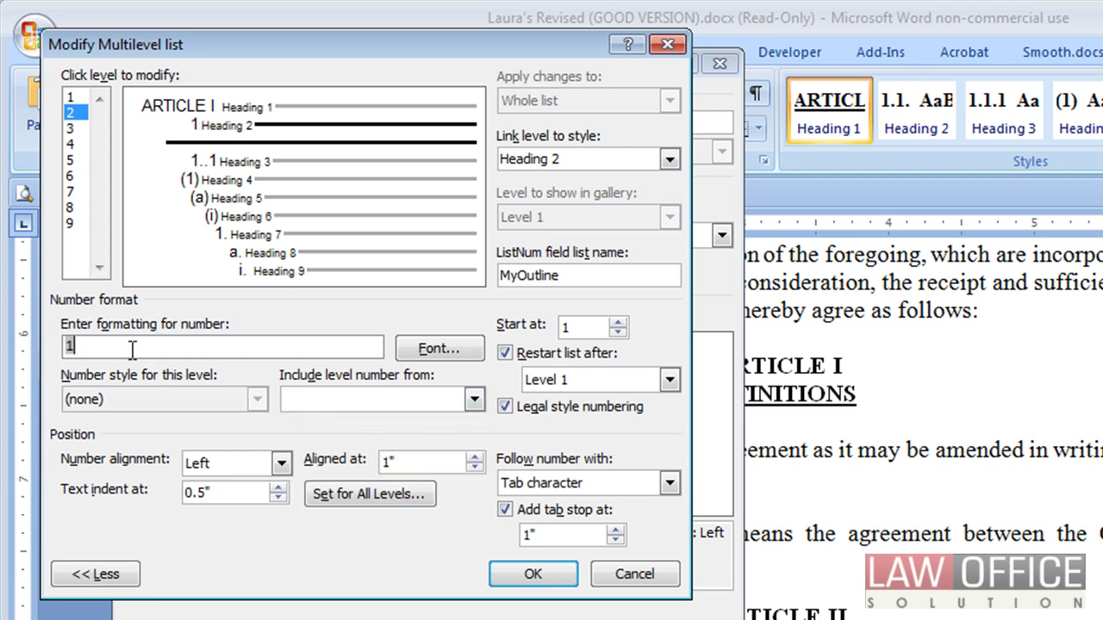
text(.)
Give level 2 the 1, 2, 3 number style with legal-style numbering and accept the list settings.
click(507, 407)
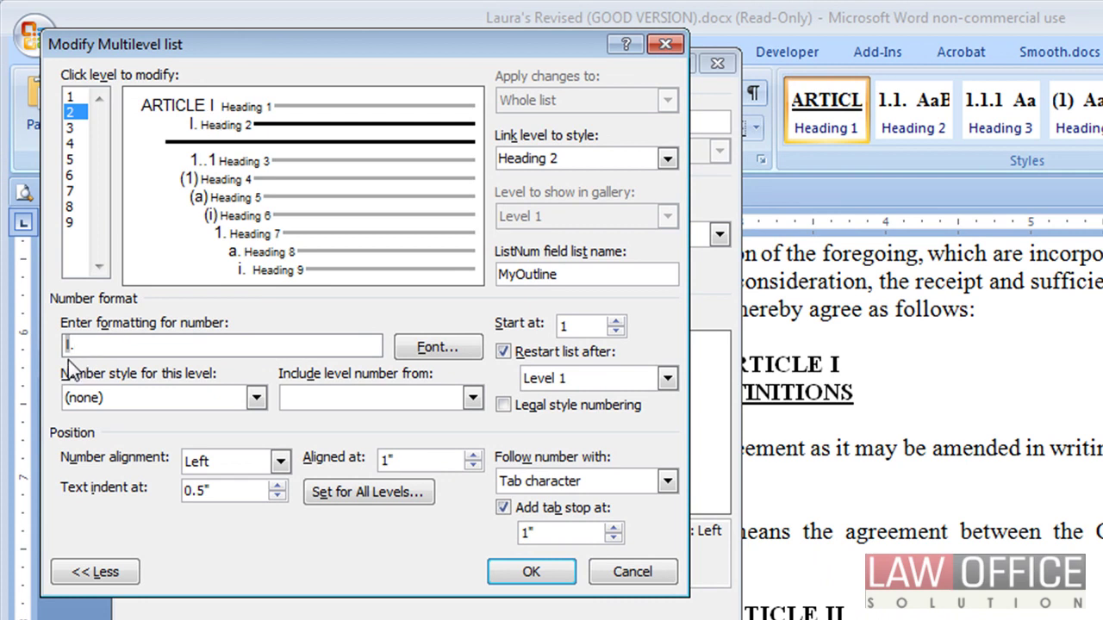
click(140, 407)
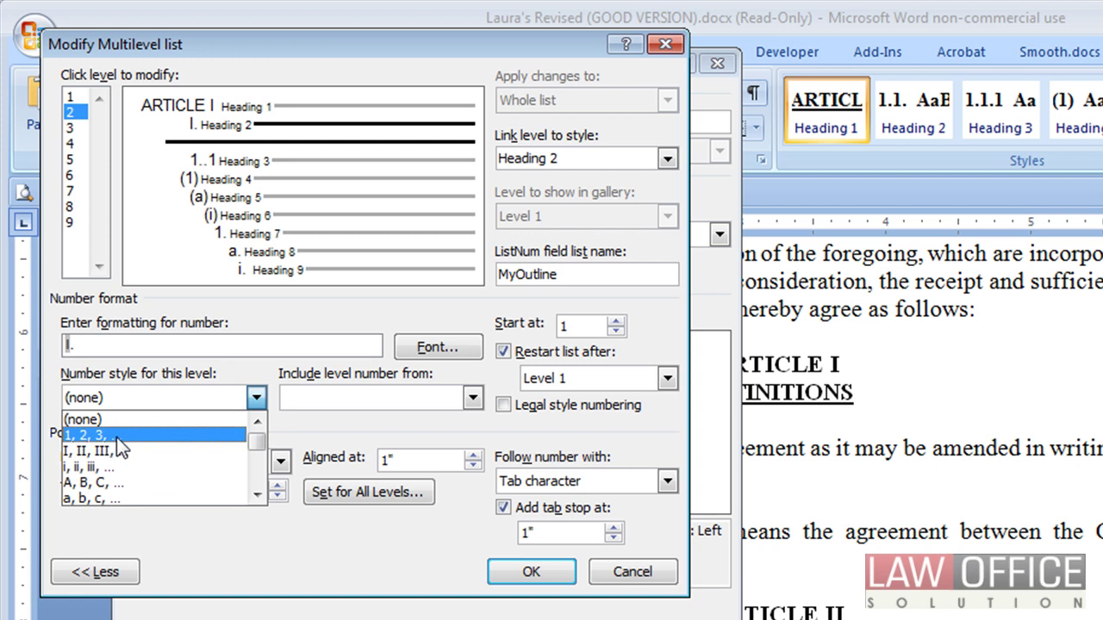
click(117, 437)
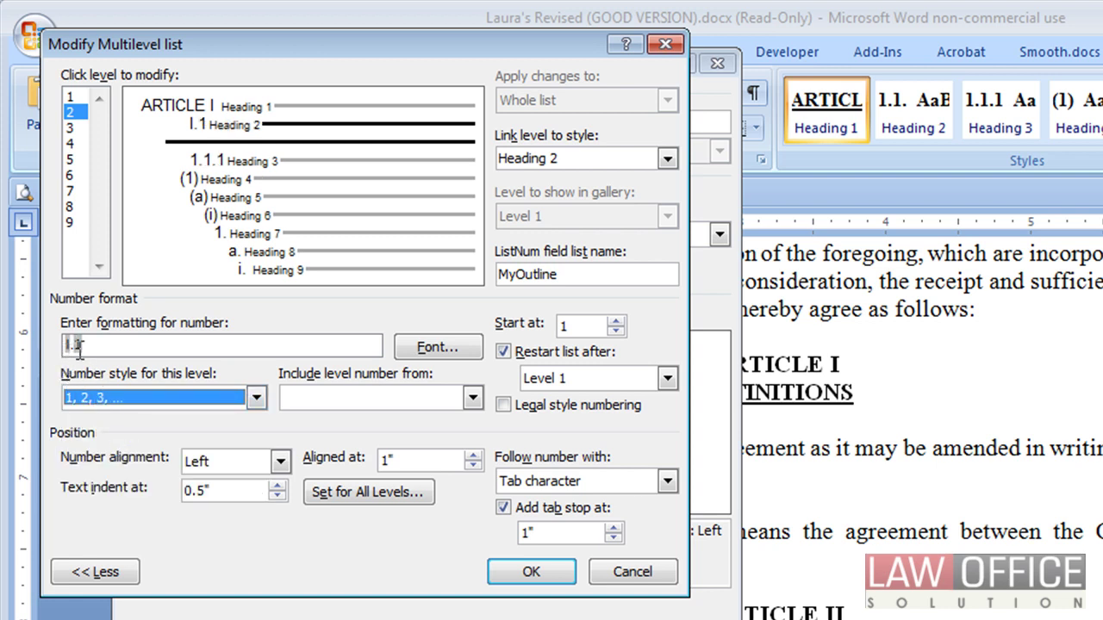
click(506, 412)
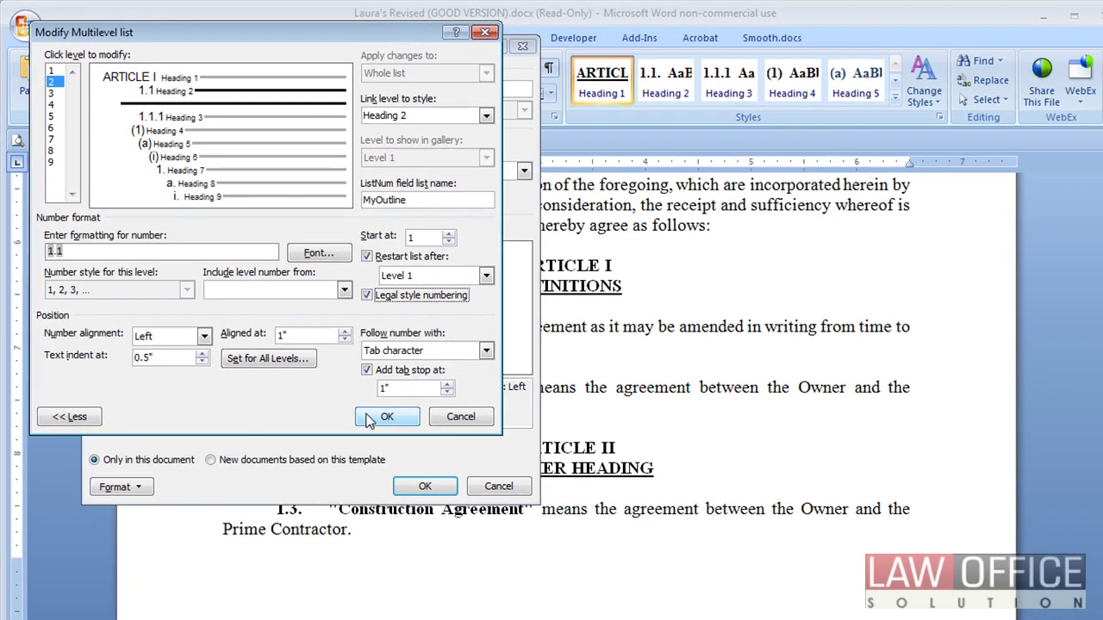
click(530, 571)
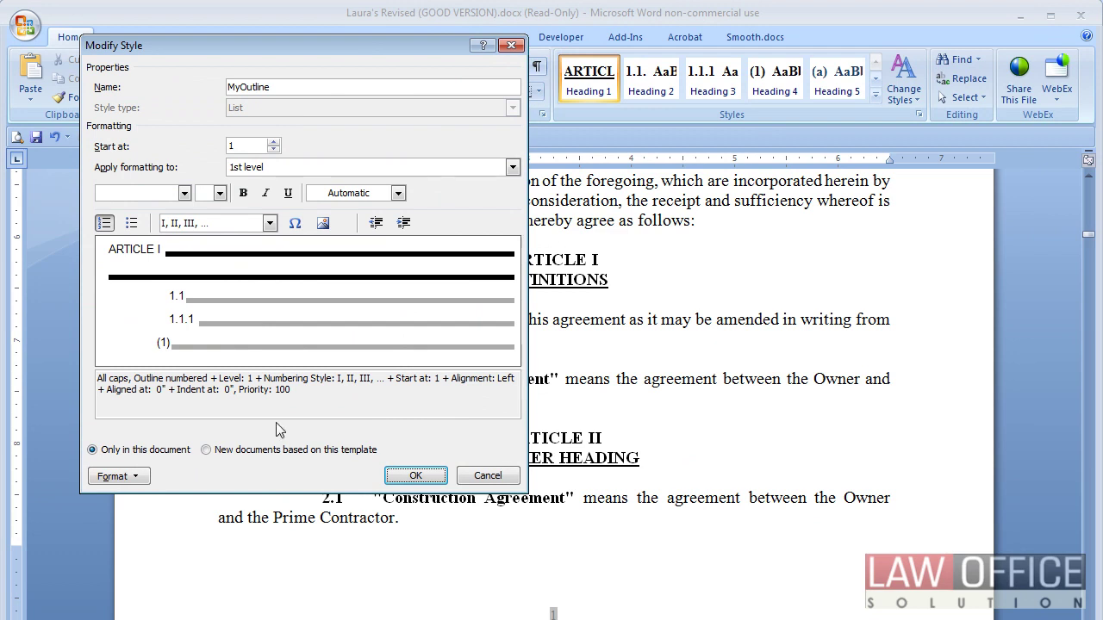
click(113, 476)
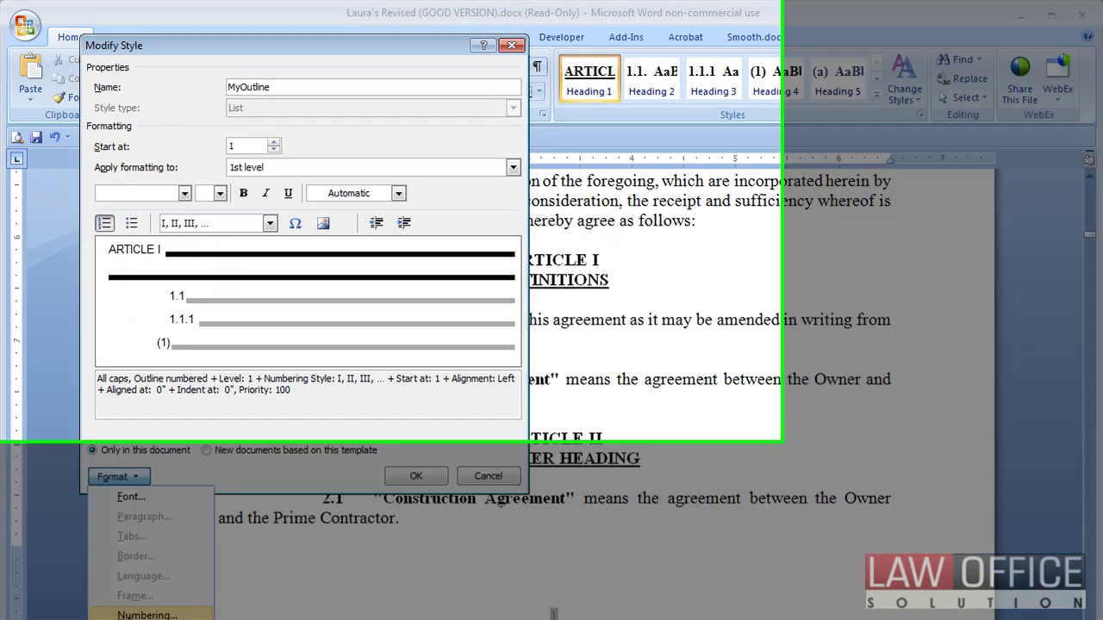
Reopen the numbering settings at level 3 and clear its existing number format.
click(129, 612)
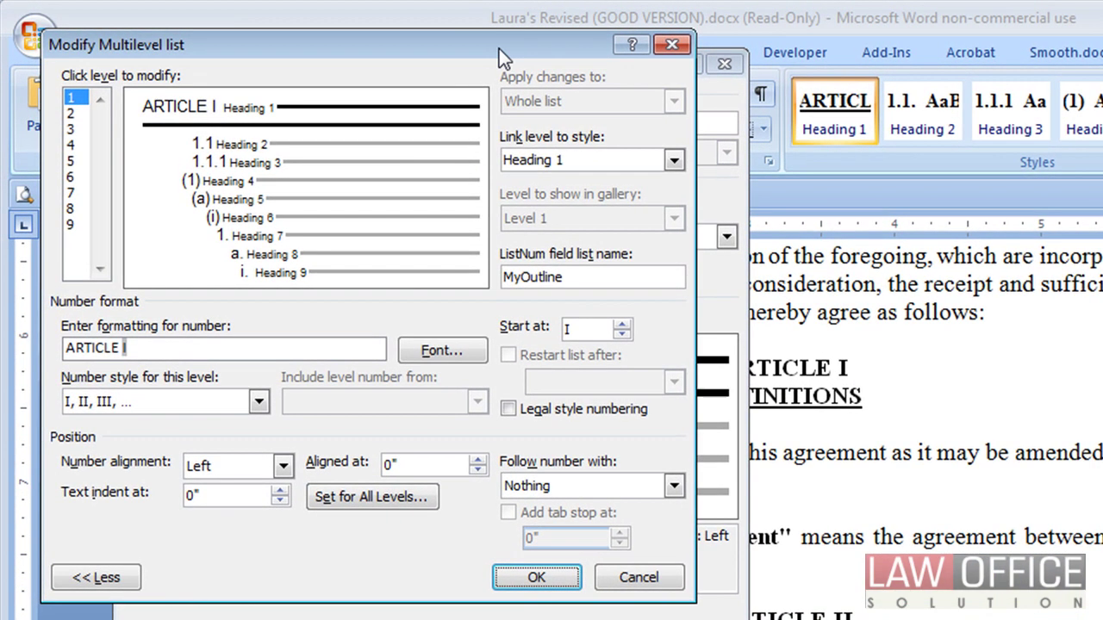
click(72, 113)
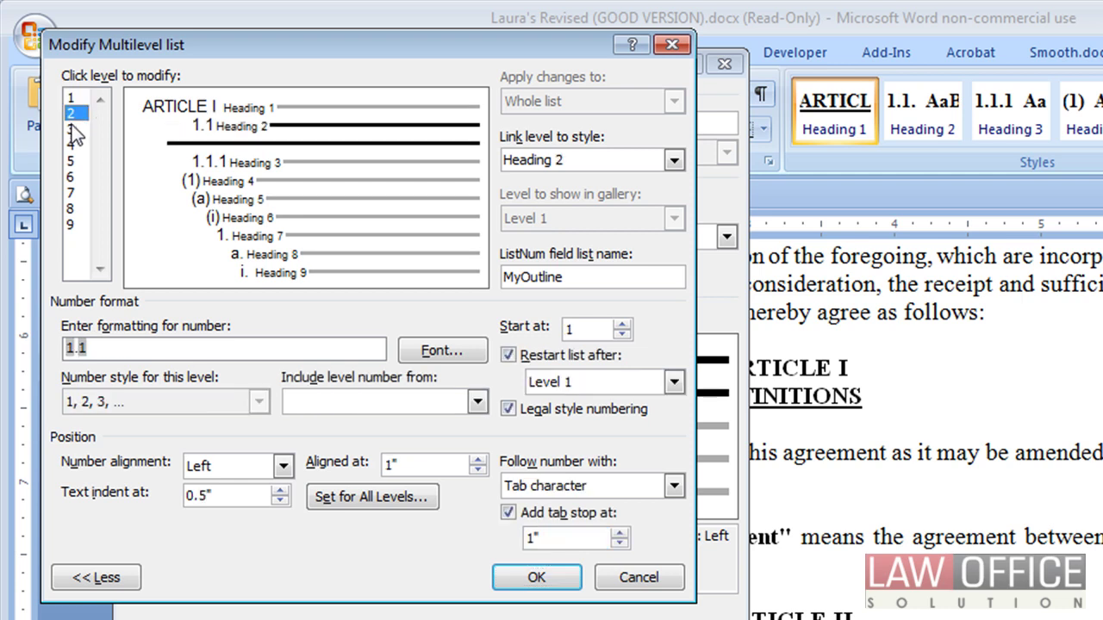
click(73, 129)
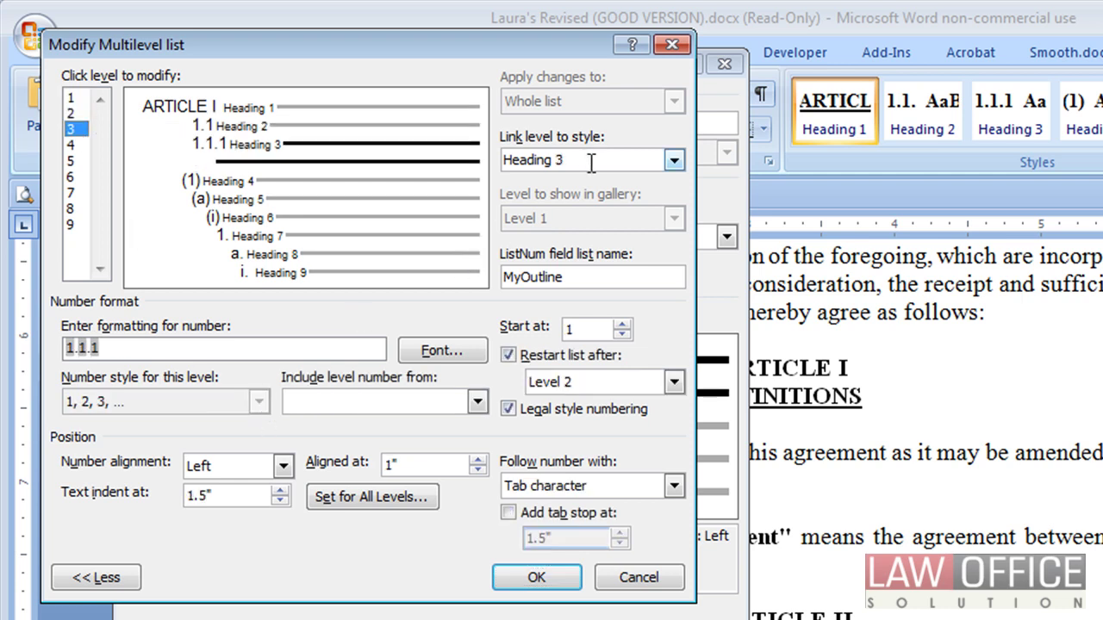
click(105, 348)
key(BackSpace)
key(BackSpace)
key(BackSpace)
key(BackSpace)
key(BackSpace)
key(BackSpace)
key(BackSpace)
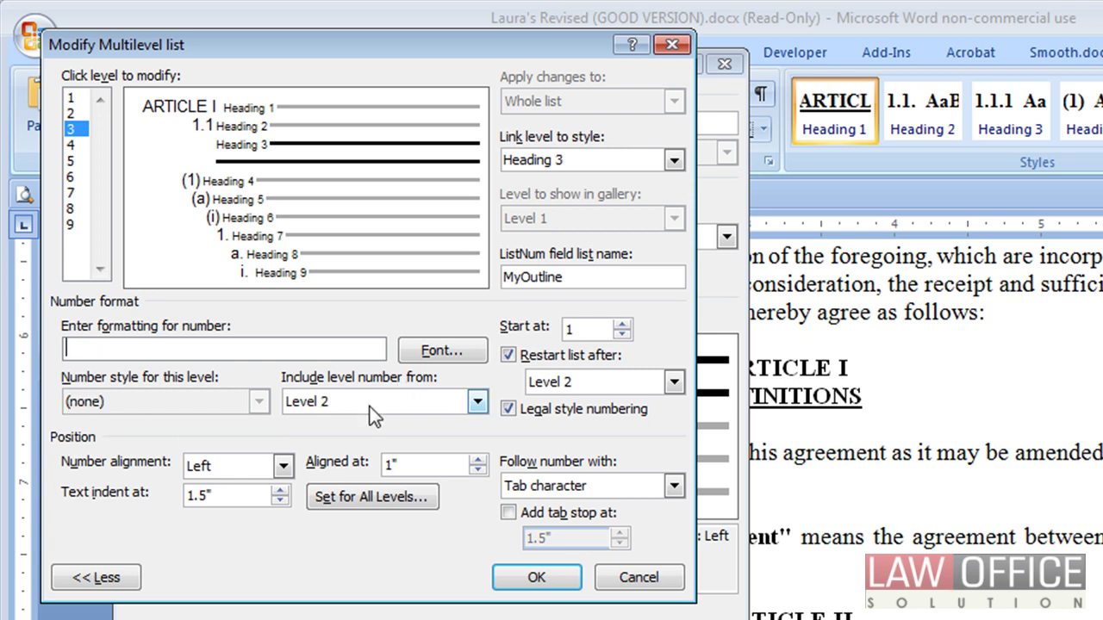
Compose level 3's format from the level 1 and level 2 numbers plus a period.
click(507, 408)
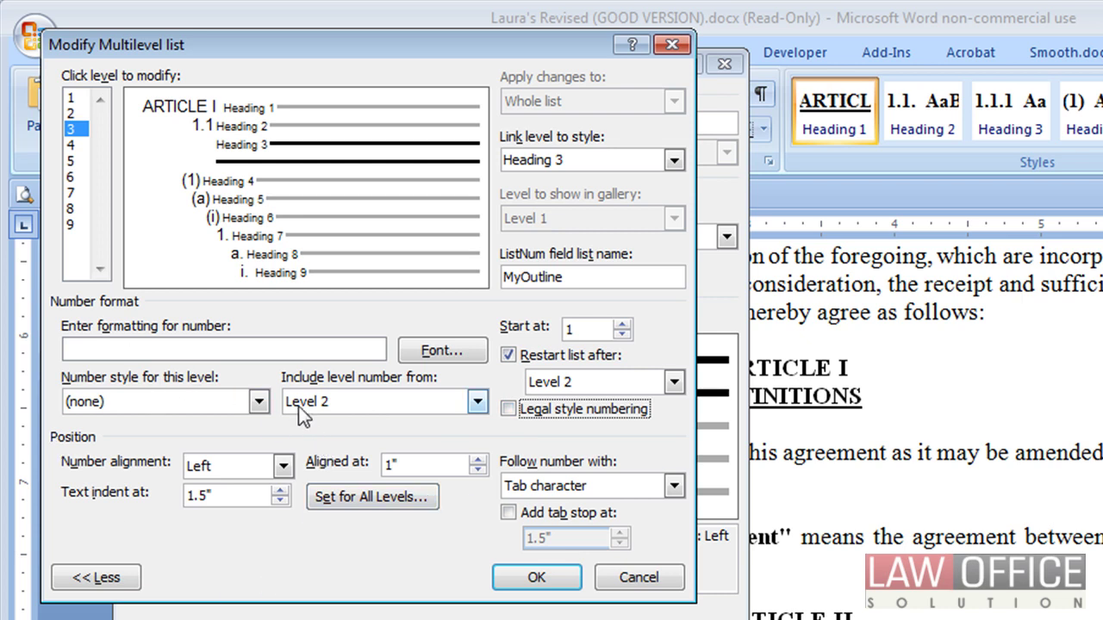
click(476, 402)
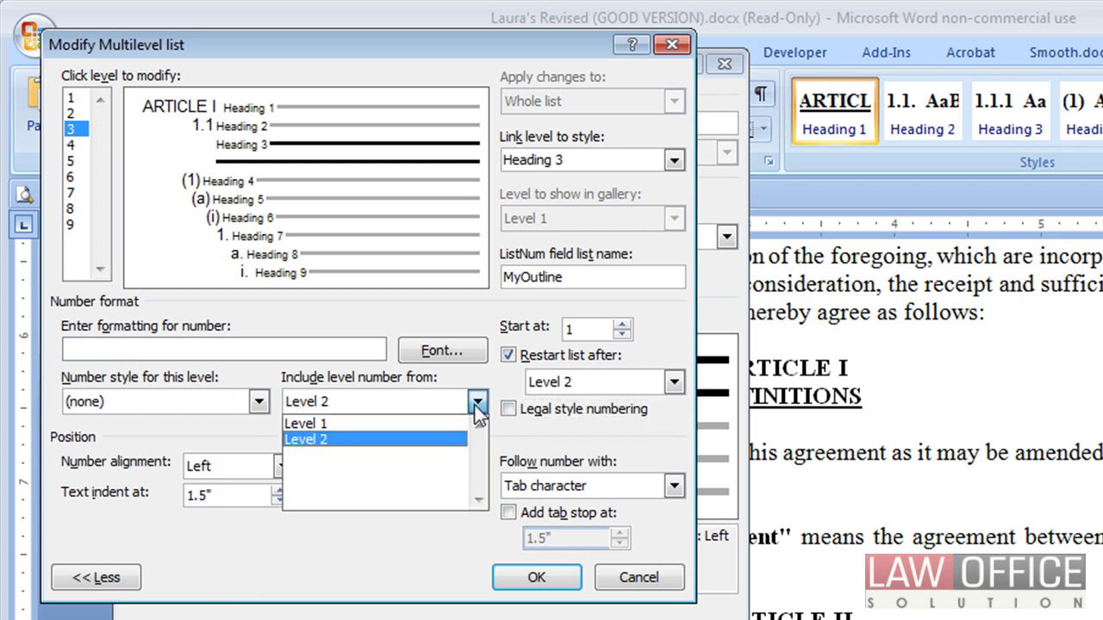
click(334, 423)
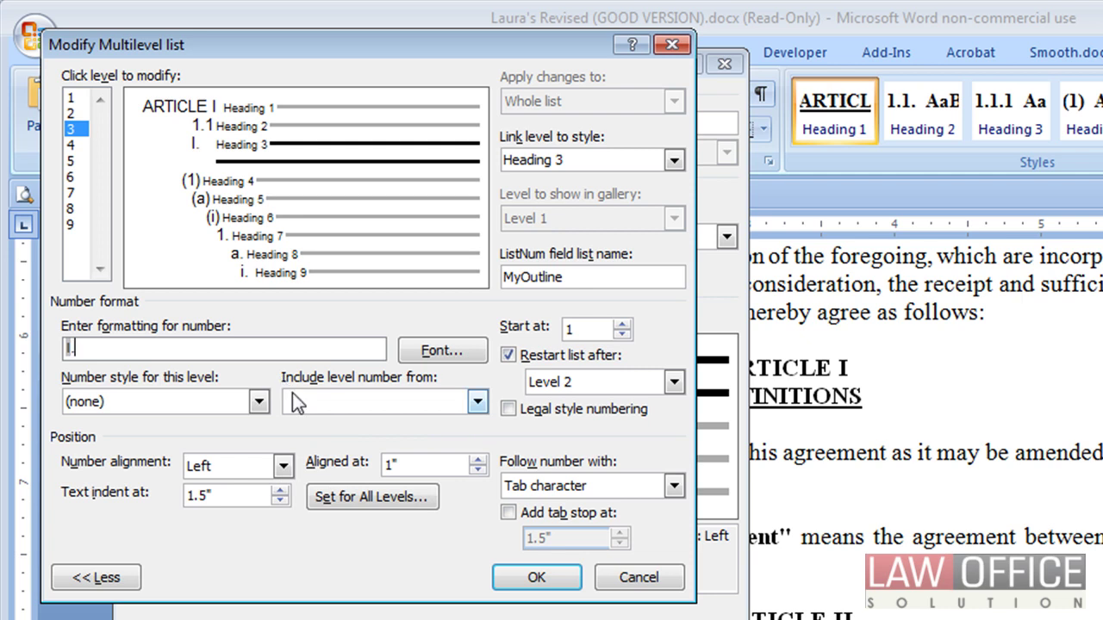
click(389, 403)
click(338, 437)
text(.)
Set level 3 to the 1, 2, 3 style with legal-style numbering and accept the list.
click(189, 405)
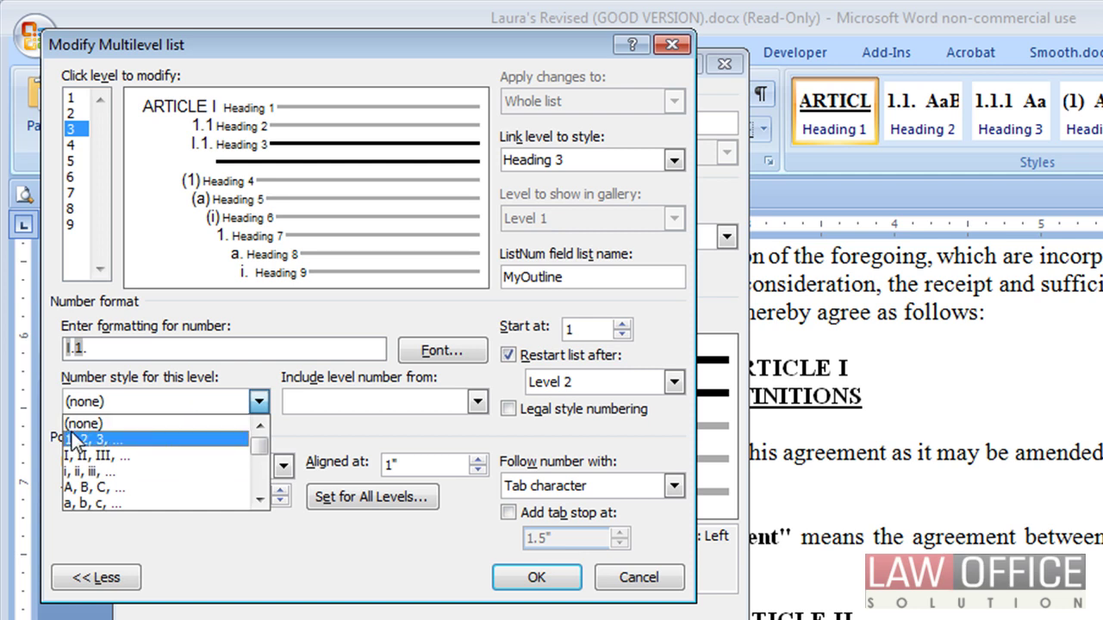
click(101, 441)
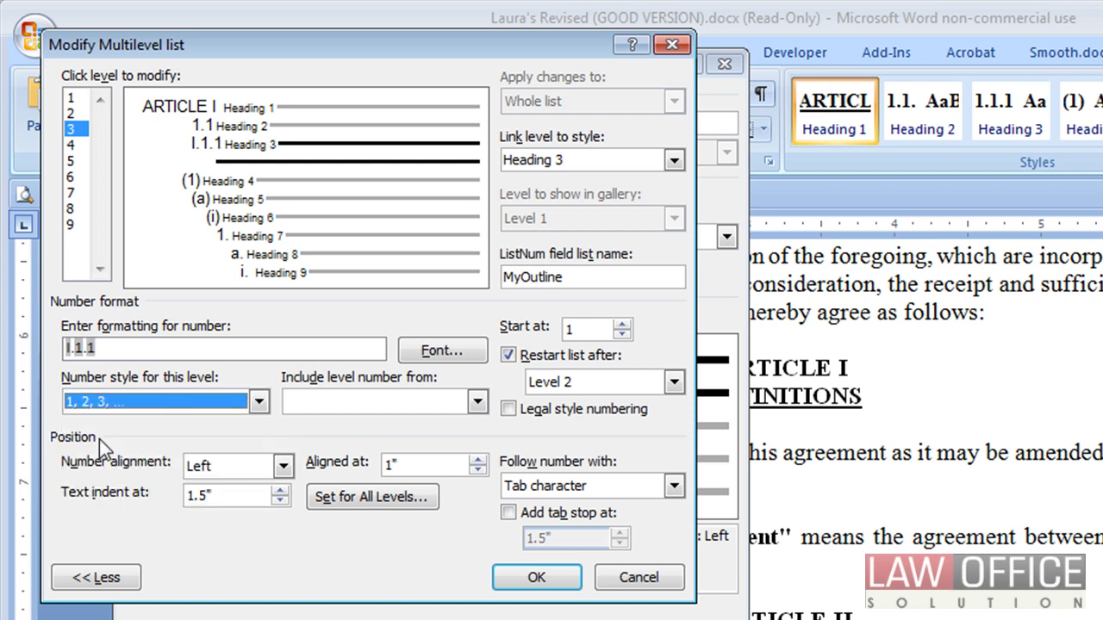
click(509, 410)
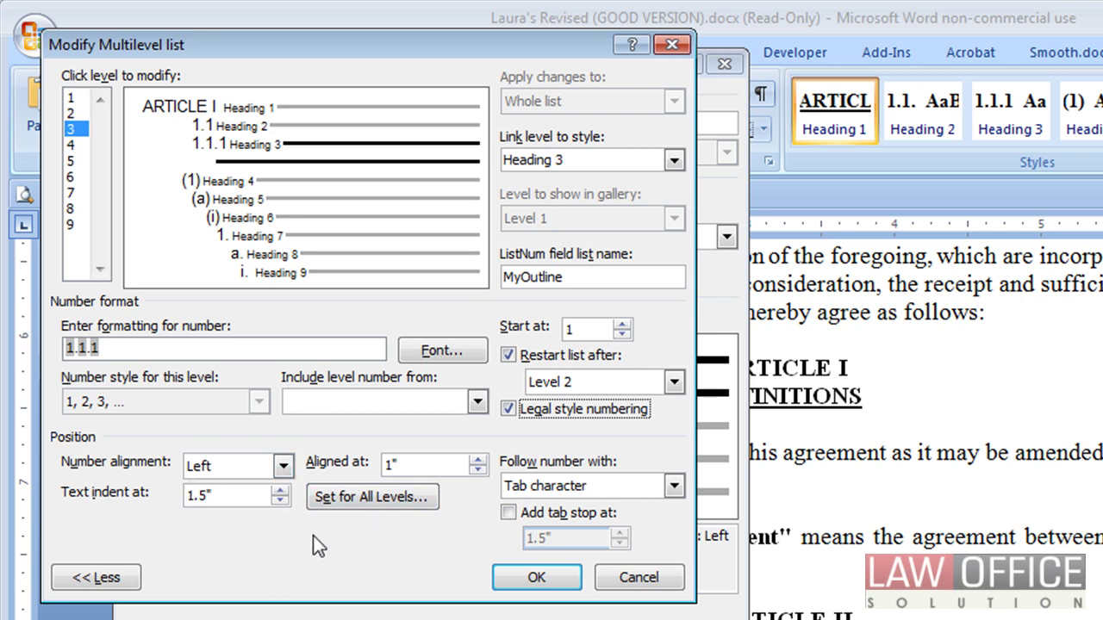
click(536, 577)
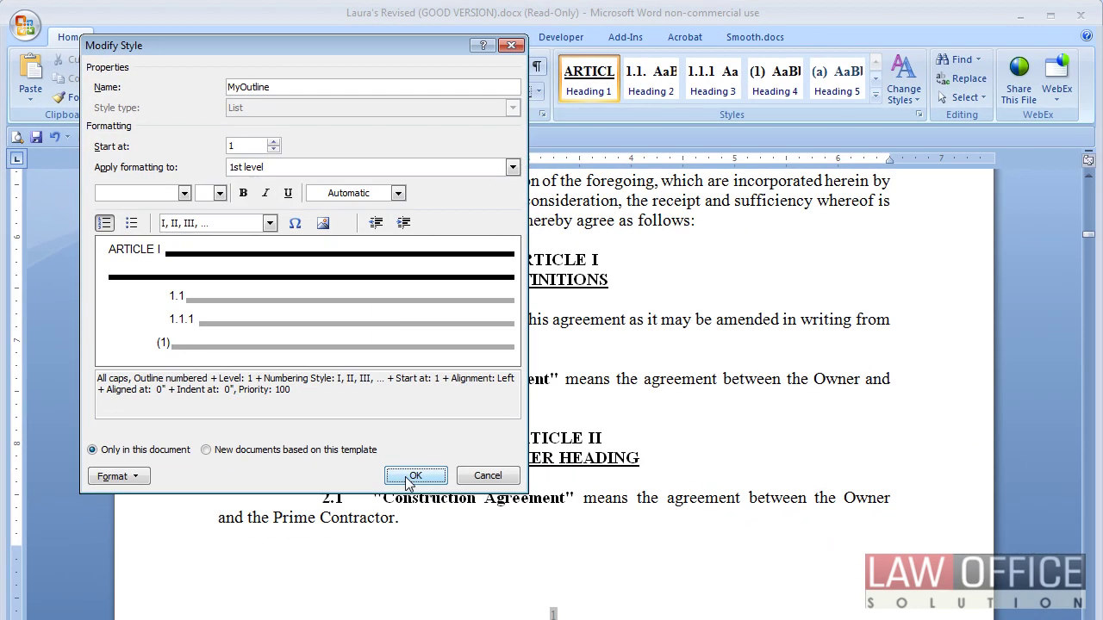
Save the MyOutline style changes to the contract.
click(484, 561)
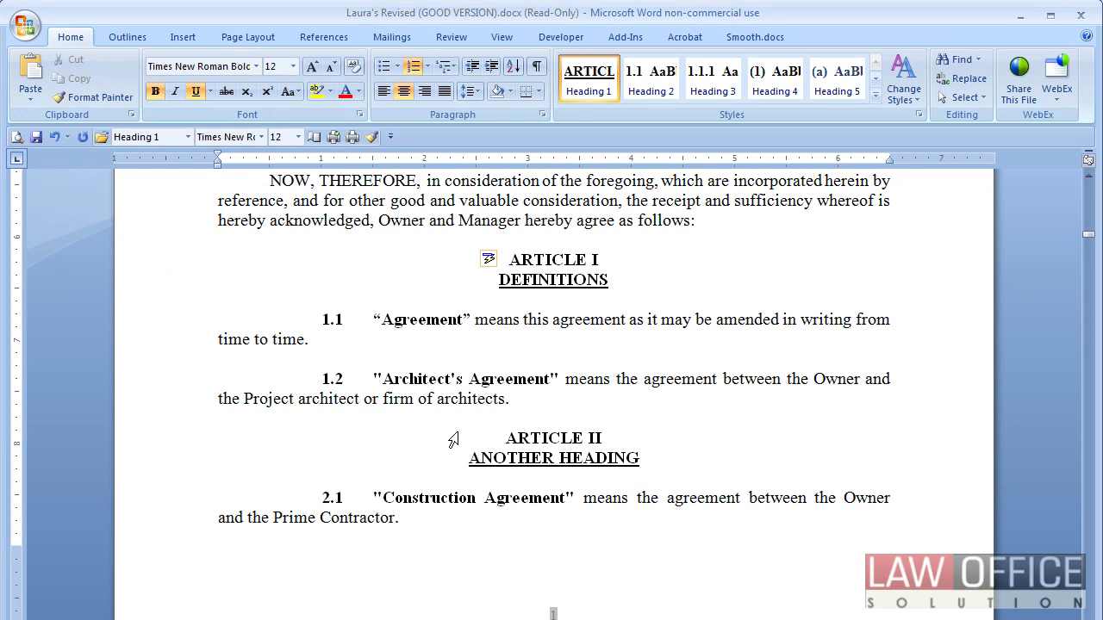
scroll(508, 458, down, 2)
scroll(508, 457, down, 6)
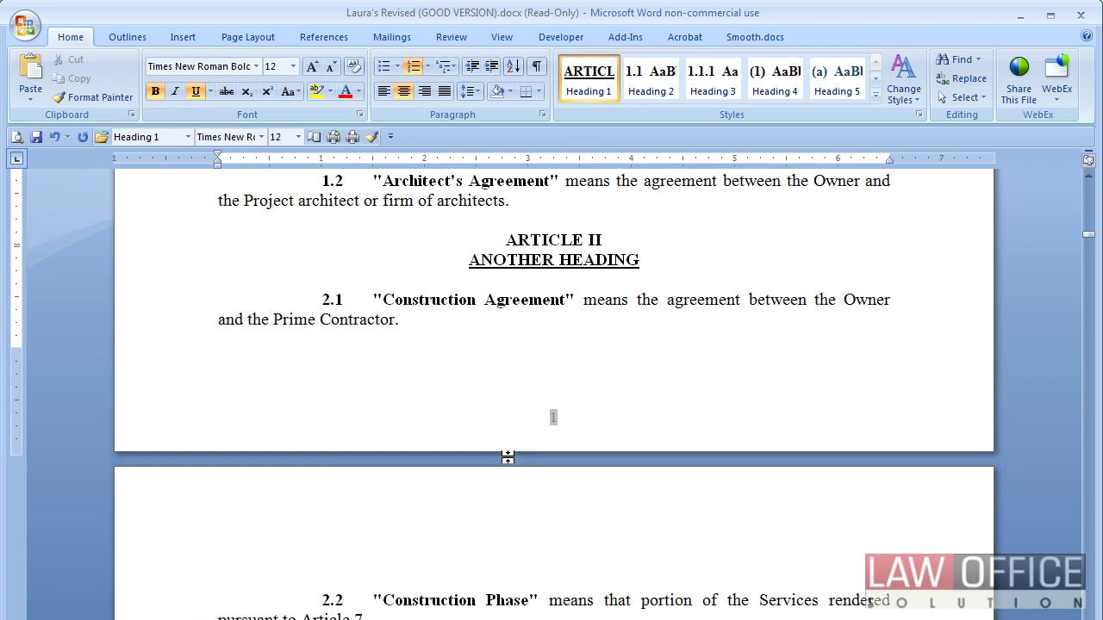
Add Heading 3 subparagraph 2.2.1 'fdgsfdfgd' after definition 2.2 Construction Phase.
click(402, 440)
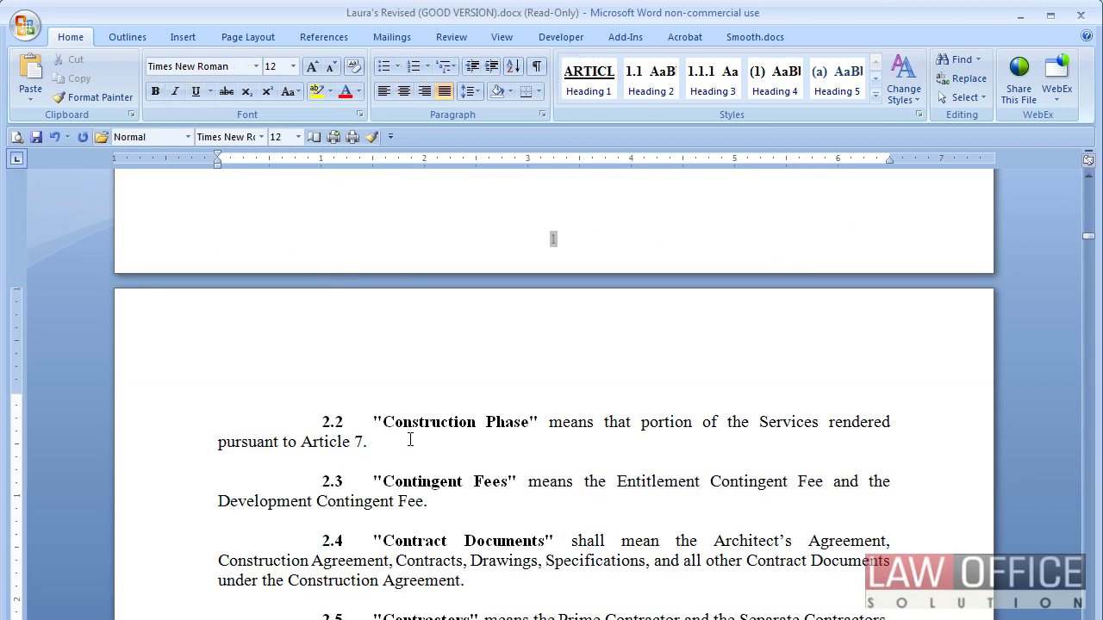
key(Return)
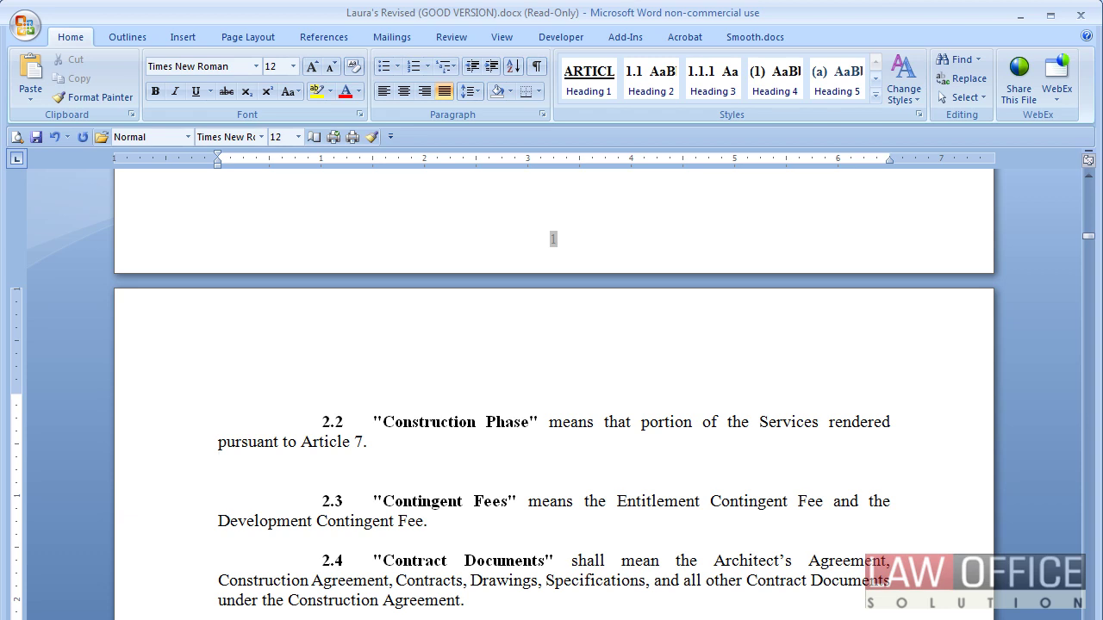
click(712, 78)
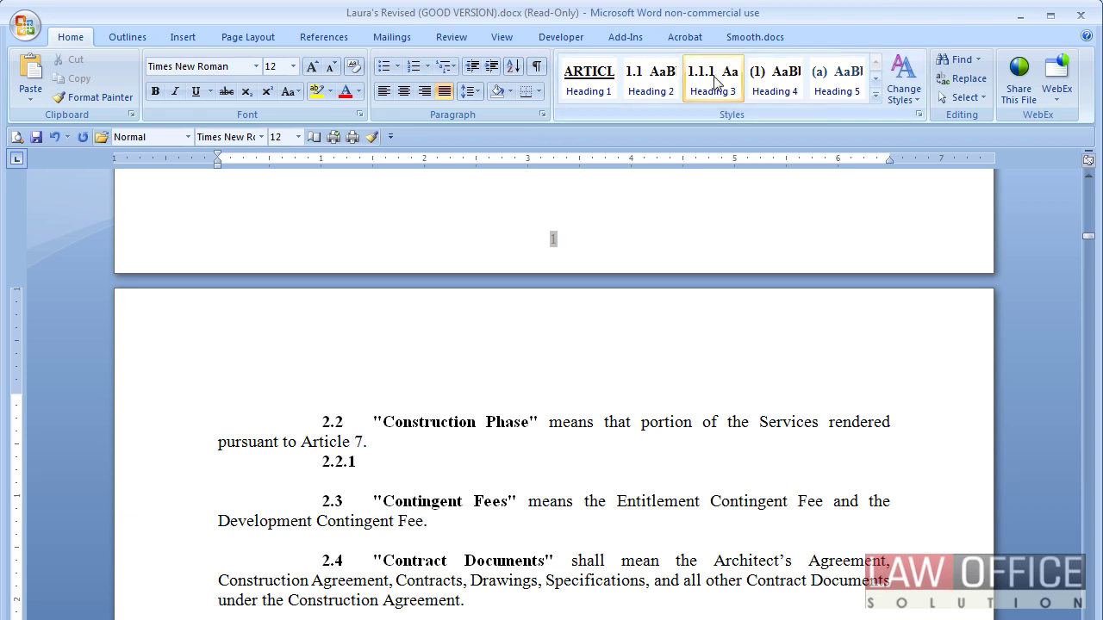
text(fdgsfdfgd)
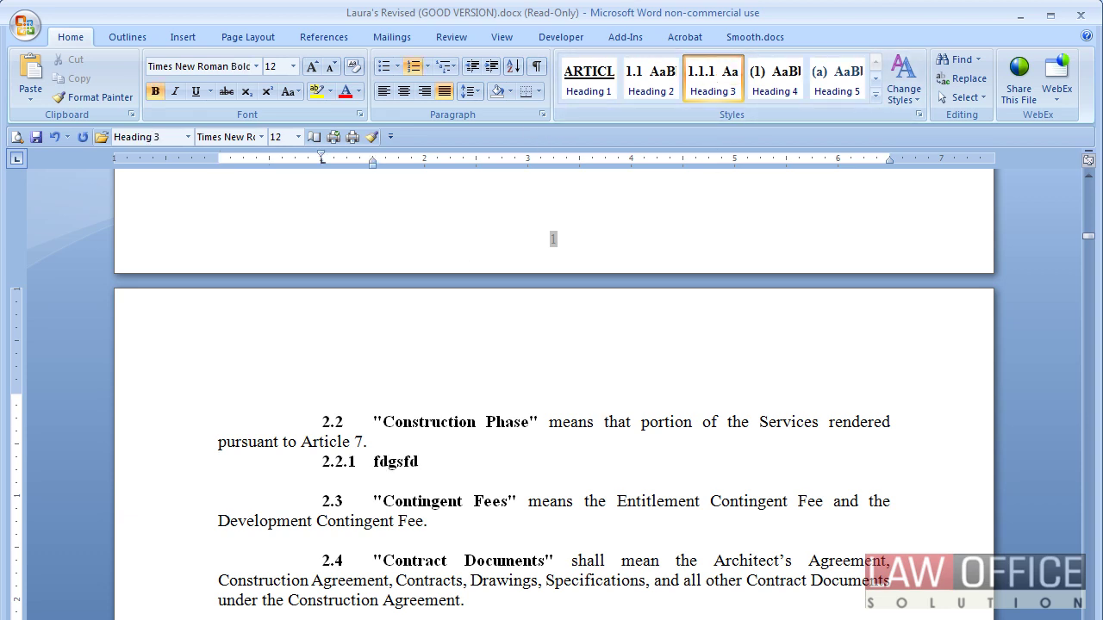
Add Heading 3 subparagraph 2.2.2 'sdggfdfg' and delete the extra empty paragraph after it.
key(Return)
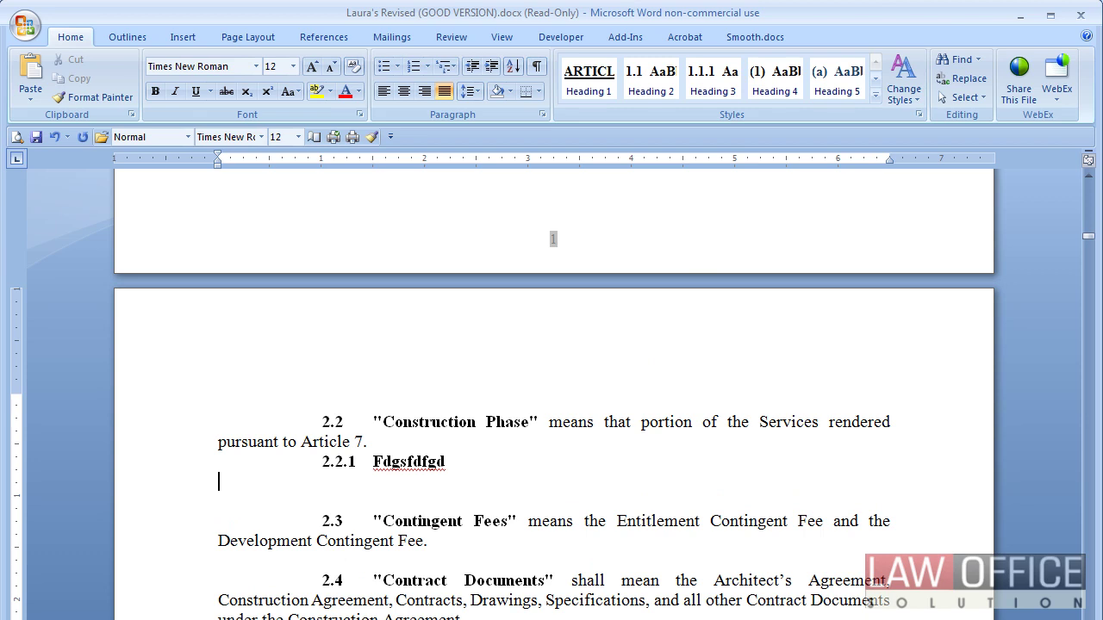
click(712, 77)
text(sdggfdfg)
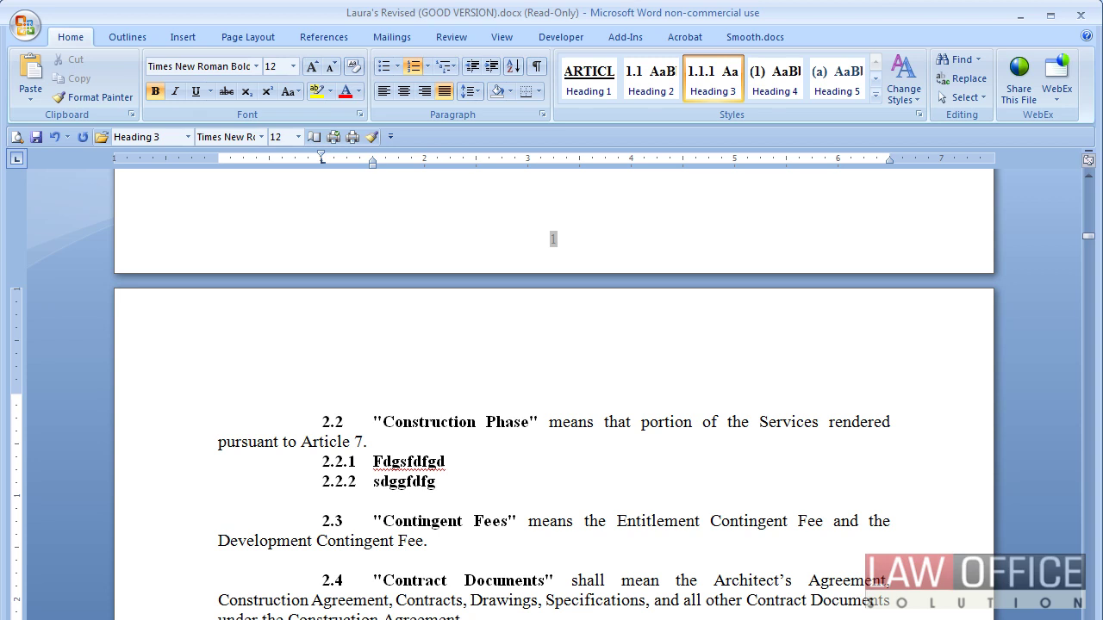
key(Return)
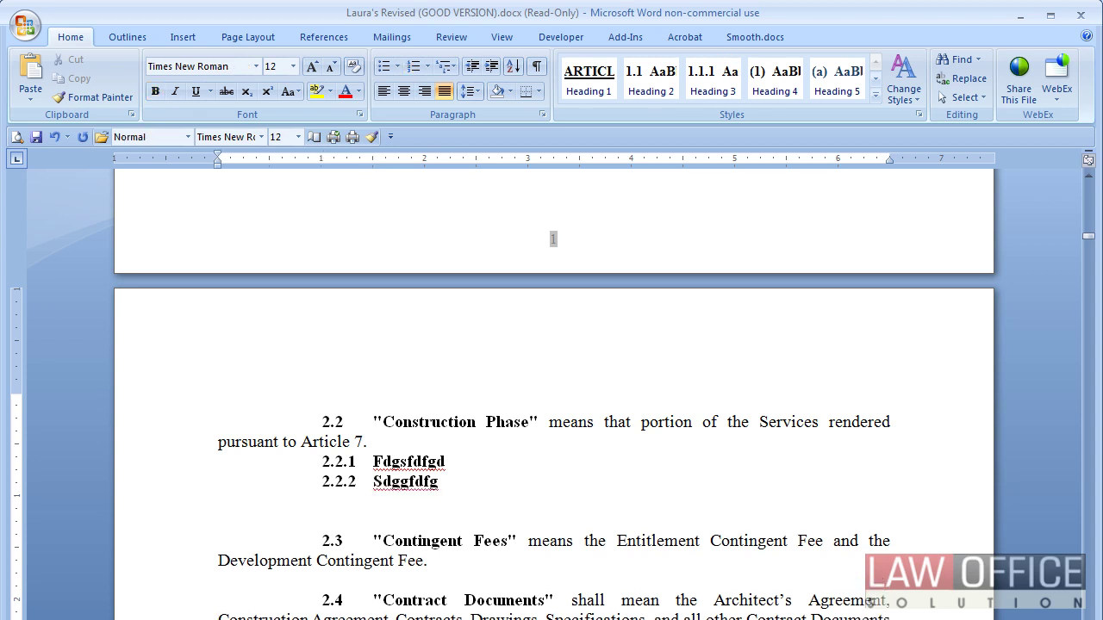
click(374, 480)
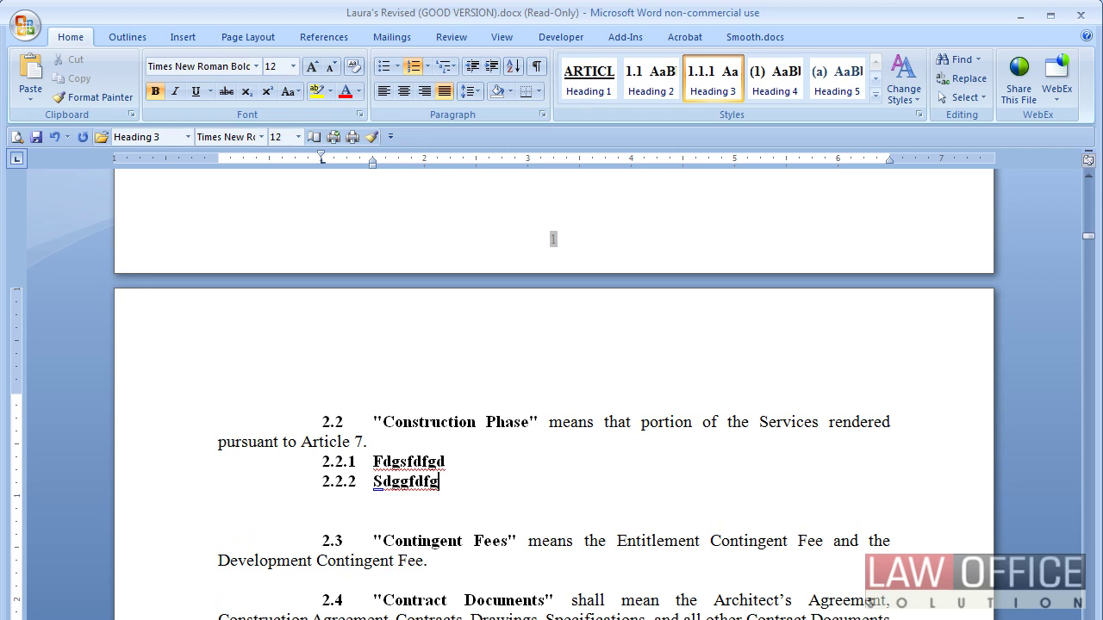
key(Delete)
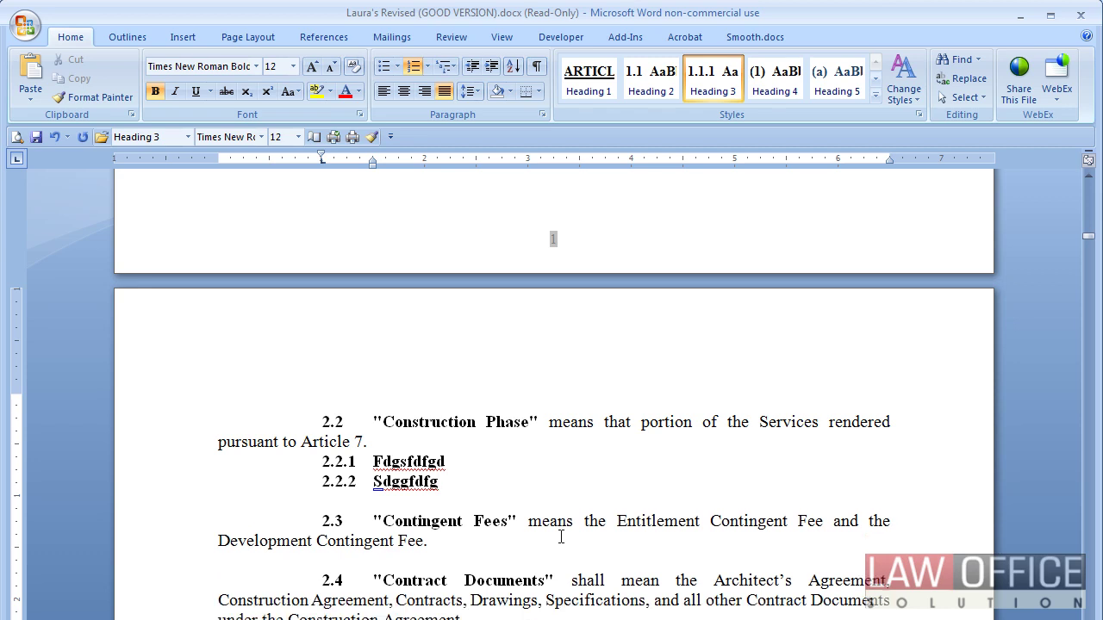
Turn on Show/Hide ¶ and select the blank paragraph near 2.3 Contingent Fees.
click(537, 67)
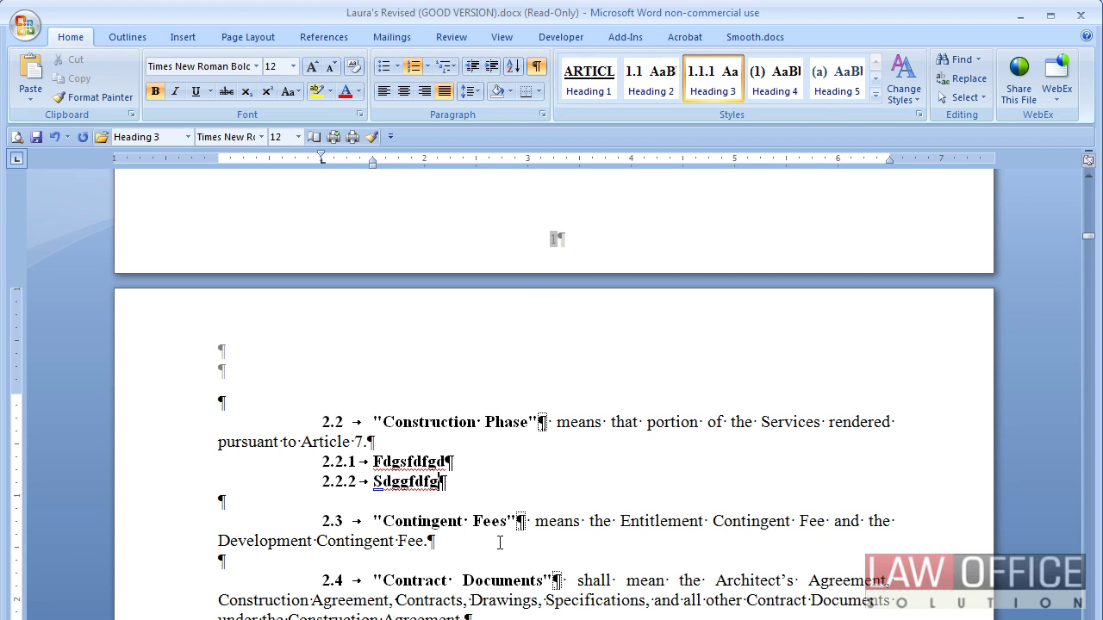
click(192, 503)
click(182, 564)
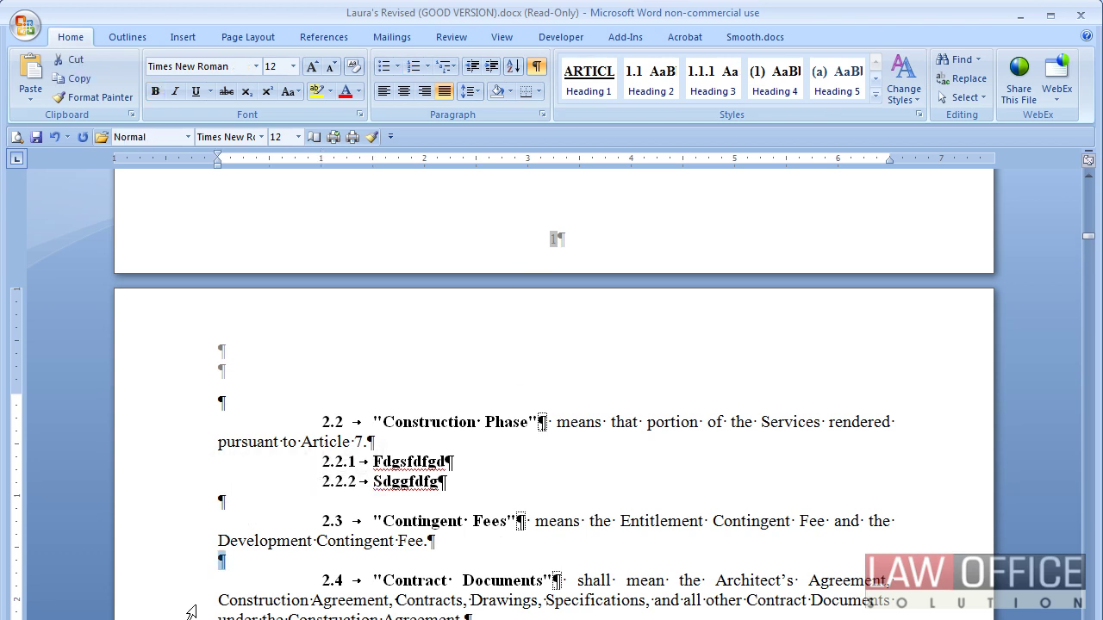
Check the heading styles and test which style follows a Heading 3 line.
click(507, 463)
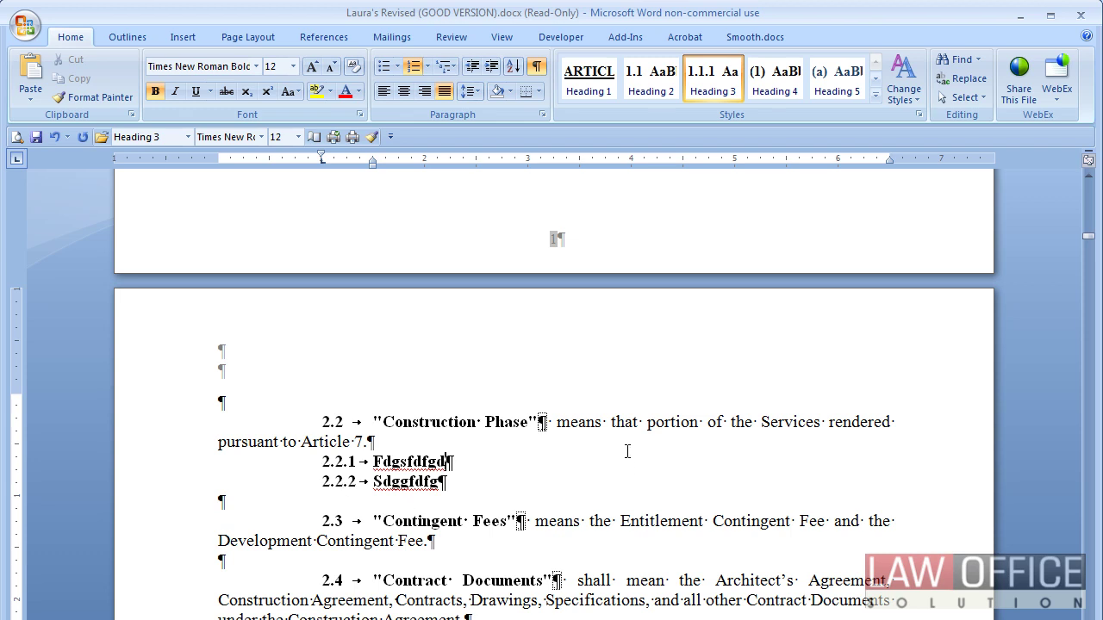
click(405, 426)
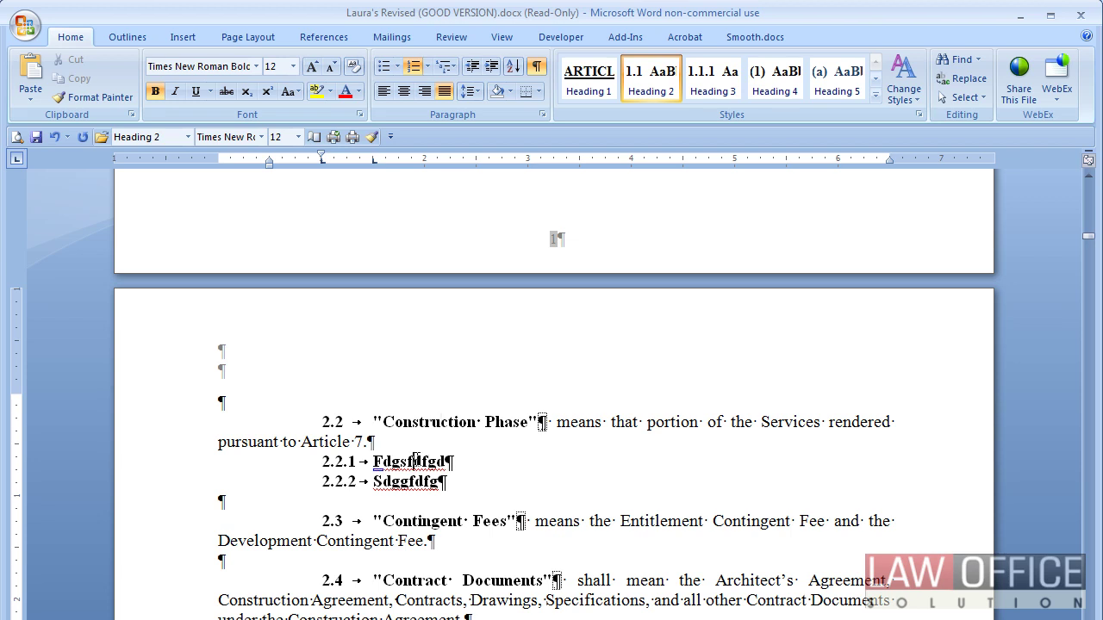
click(468, 478)
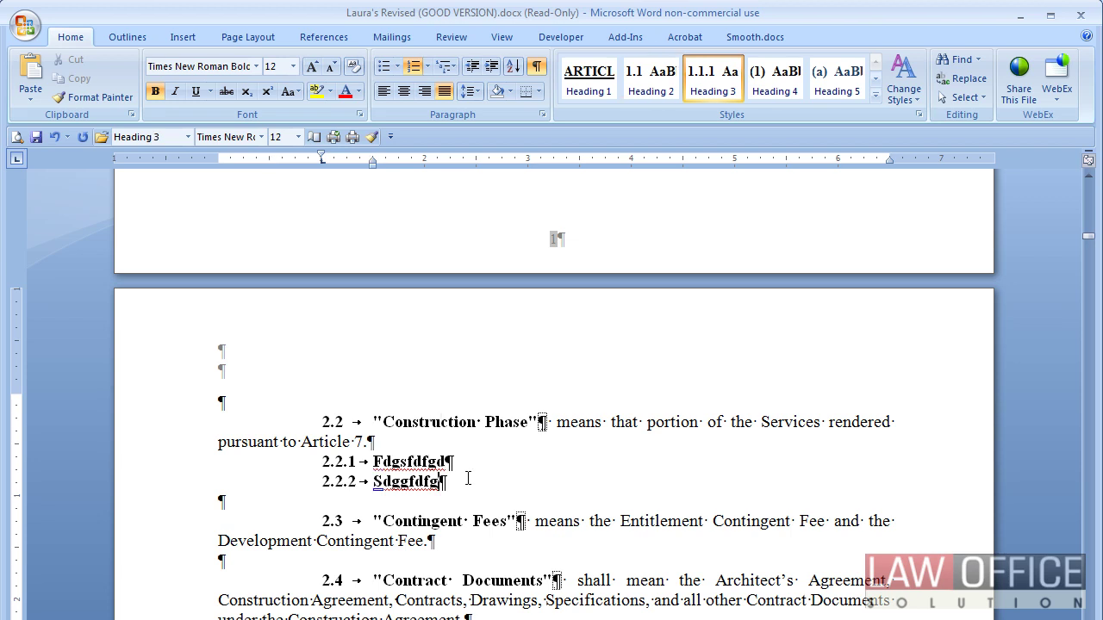
key(Return)
key(BackSpace)
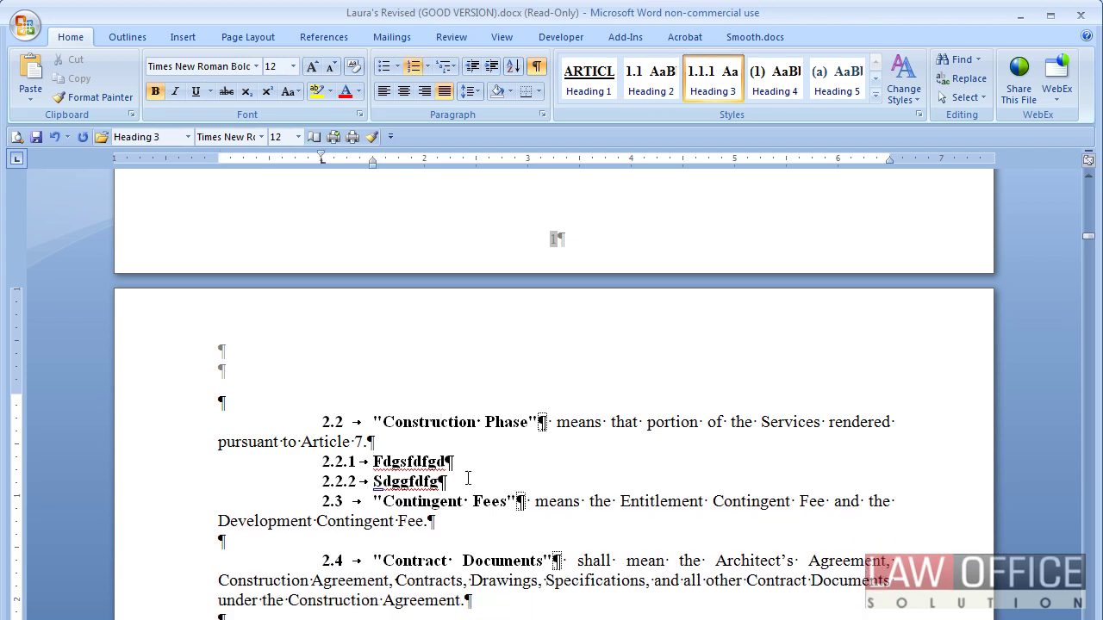
click(471, 456)
Modify Heading 3 to use 12 pt Spacing After and Heading 3 as the following-paragraph style.
right_click(713, 81)
click(771, 113)
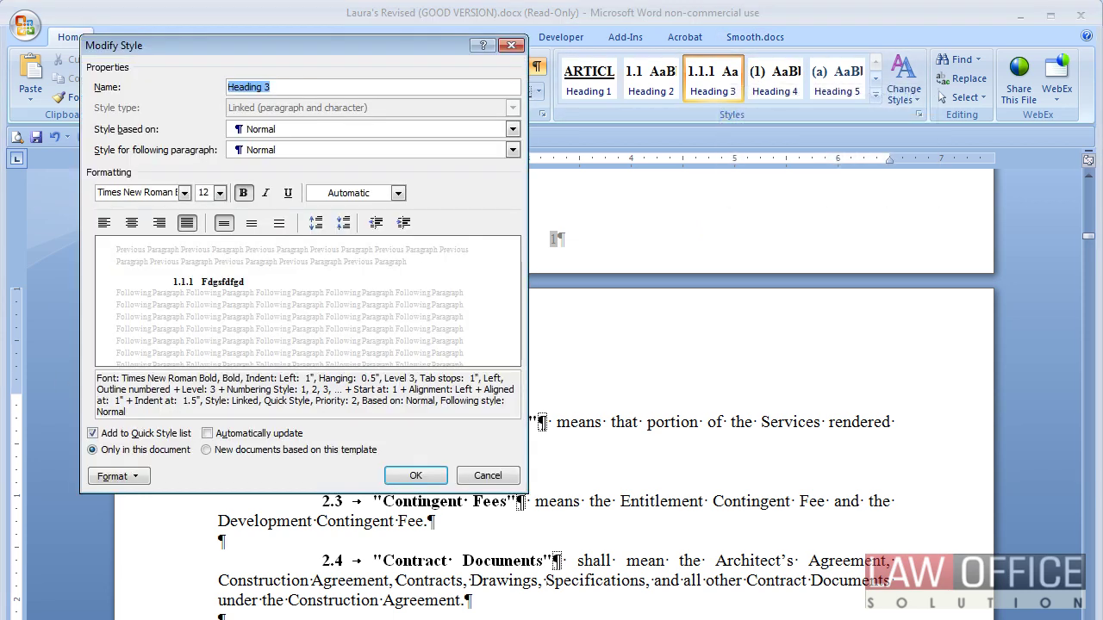
click(118, 475)
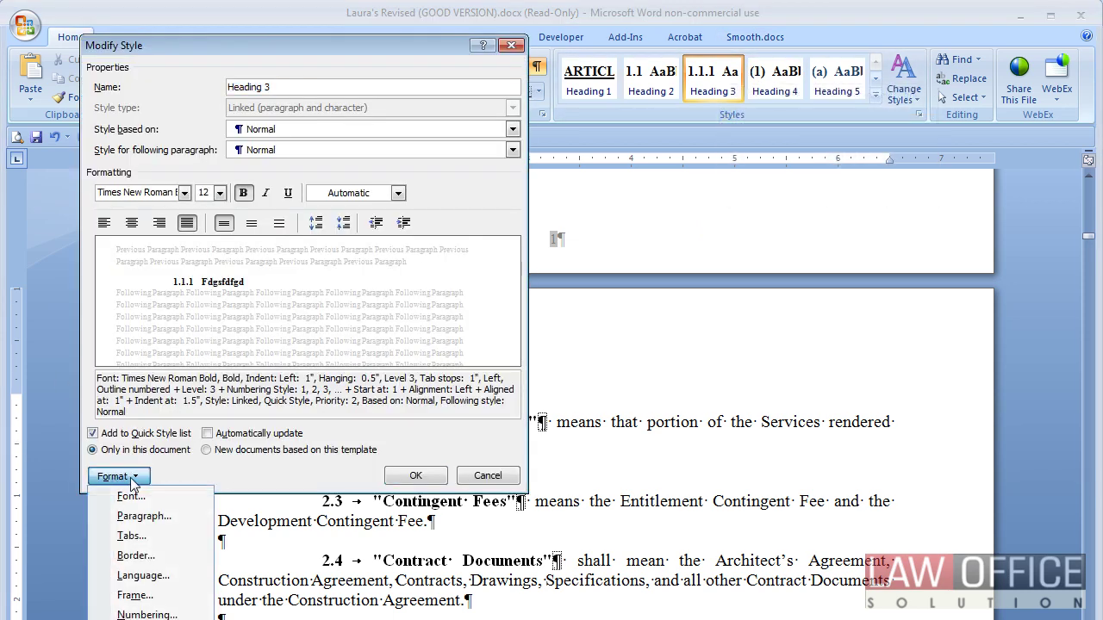
click(171, 517)
drag(59, 79, 384, 78)
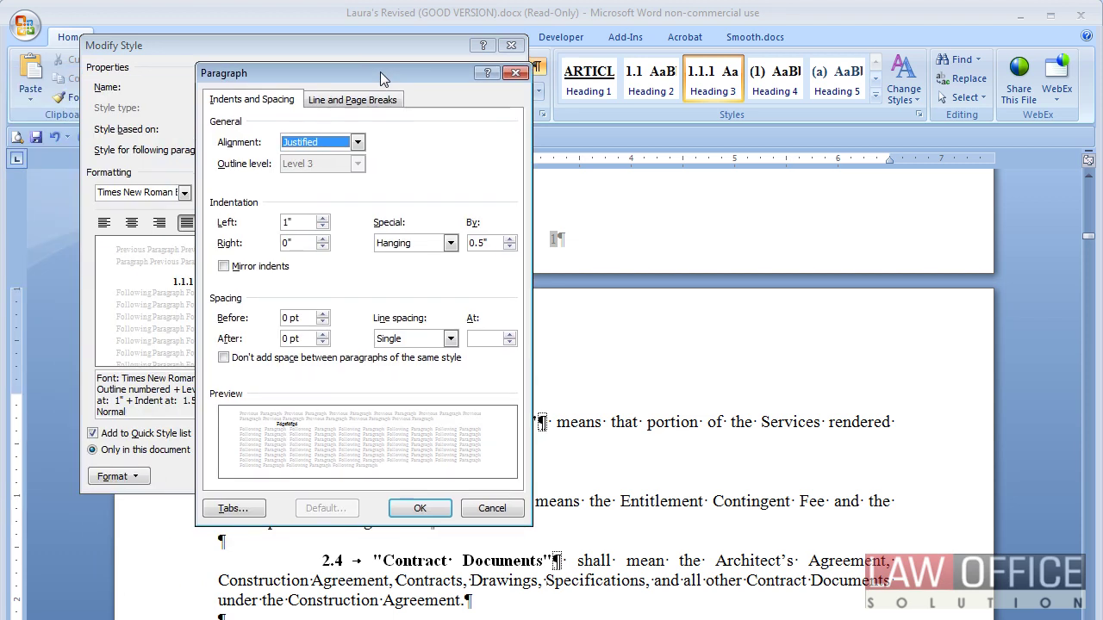
click(322, 334)
click(322, 334)
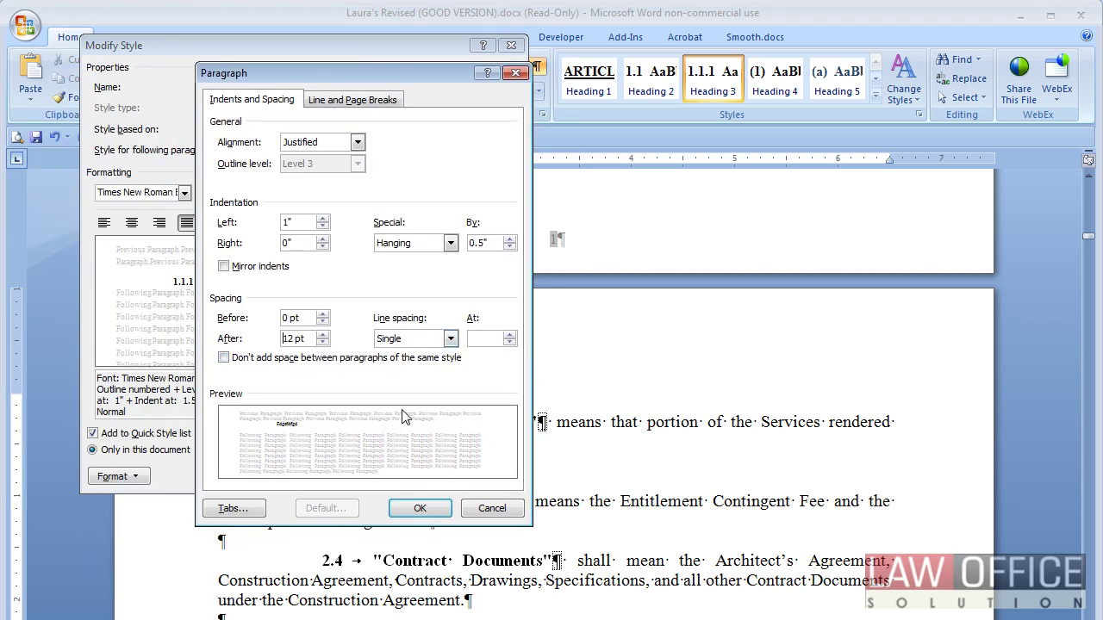
click(419, 508)
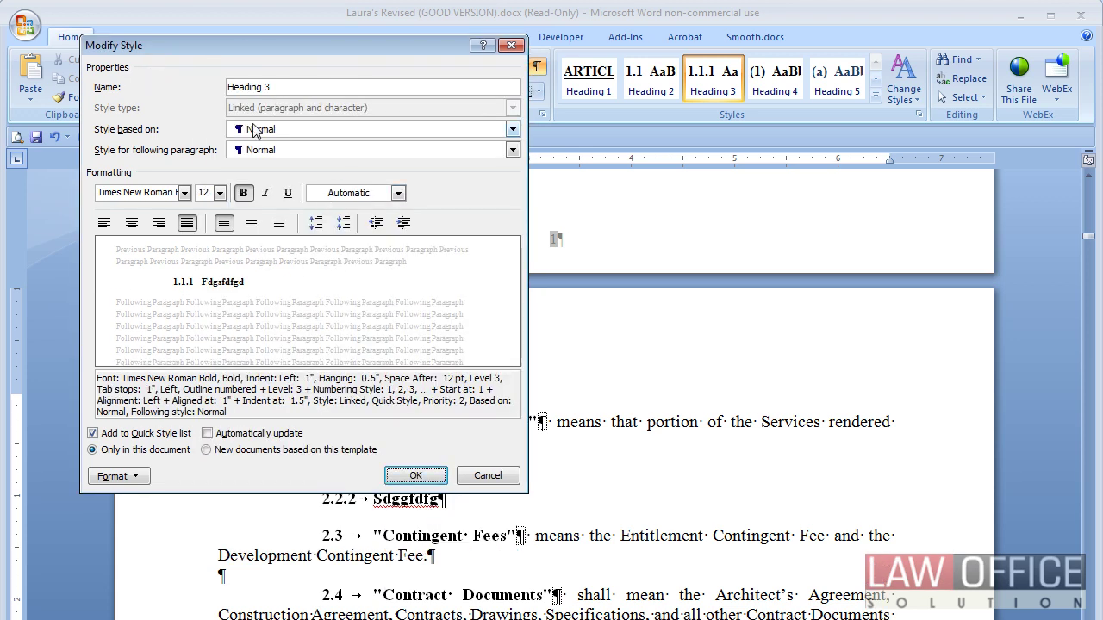
click(284, 153)
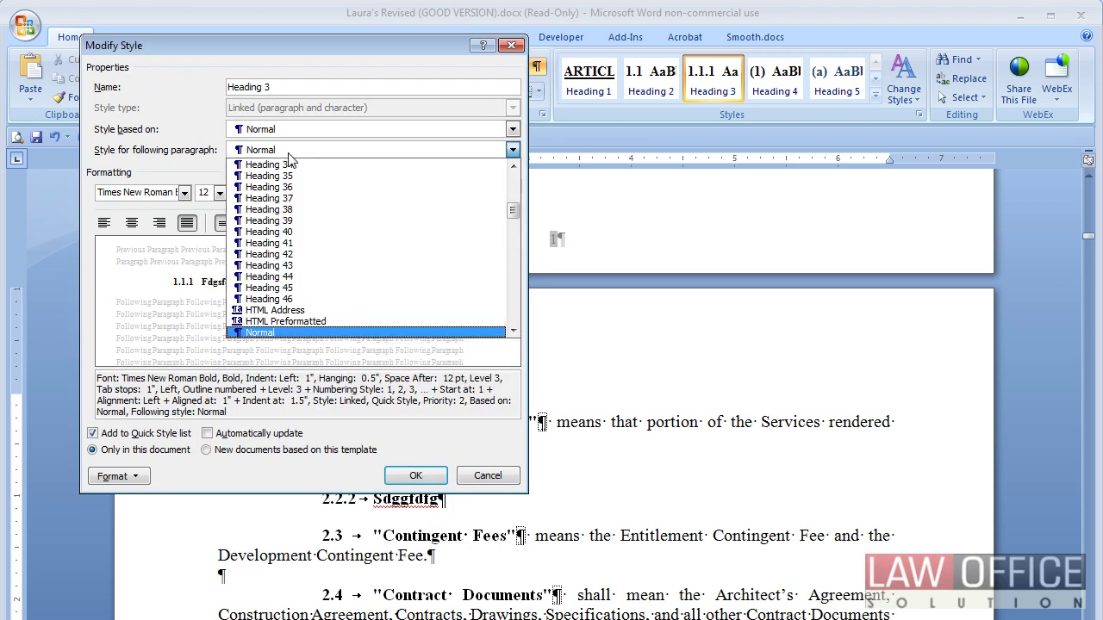
drag(512, 210, 514, 226)
click(395, 300)
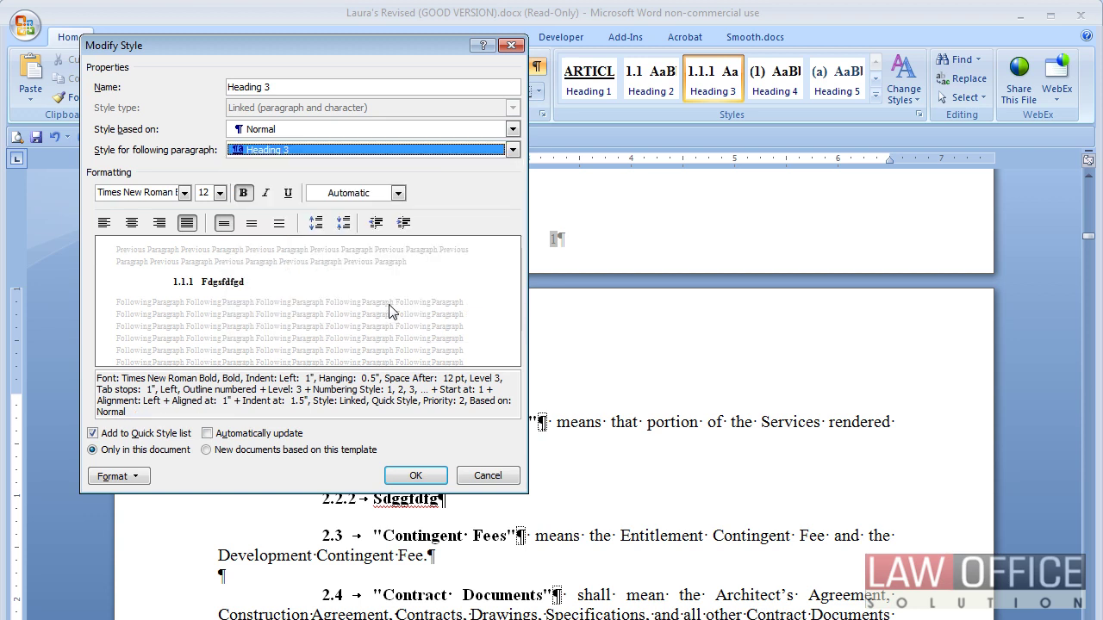
Save Heading 3, then add subheading 2.2.3 'fkjasfdkl' and Heading 2 item 2.3 'lfkjsdafl;k'.
click(433, 478)
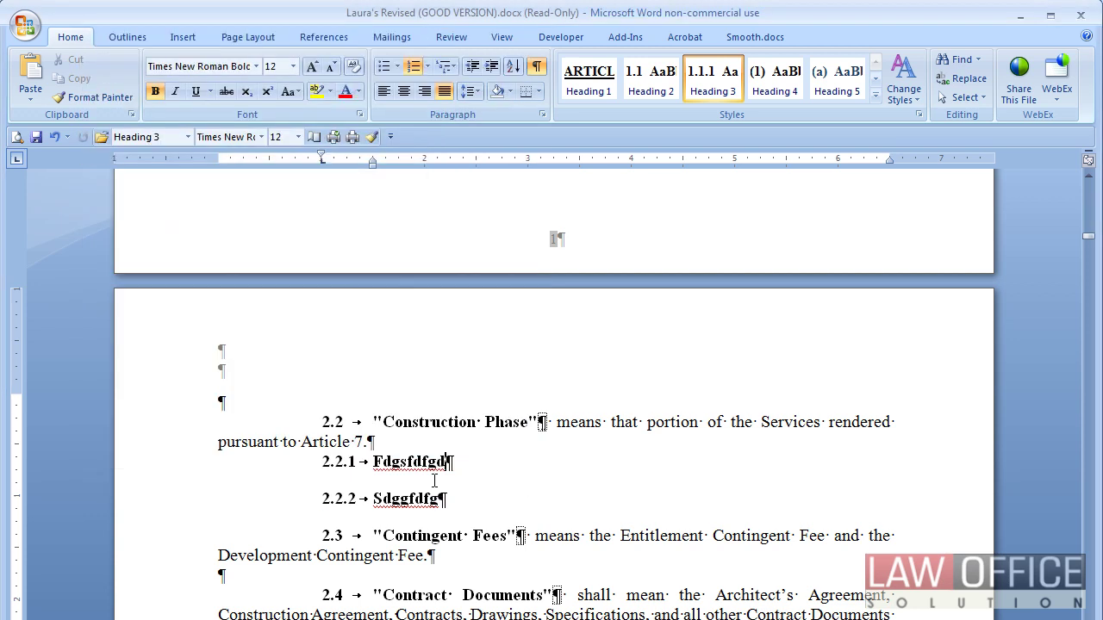
key(Return)
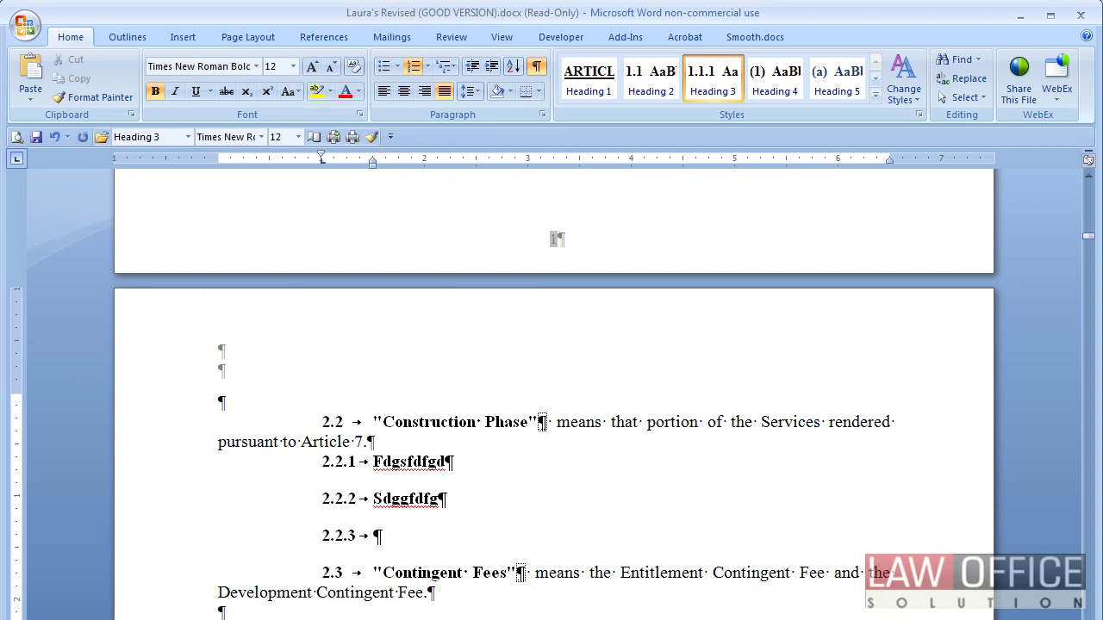
text(fkjasfdkl)
key(Return)
text(lfkjsdafl;k)
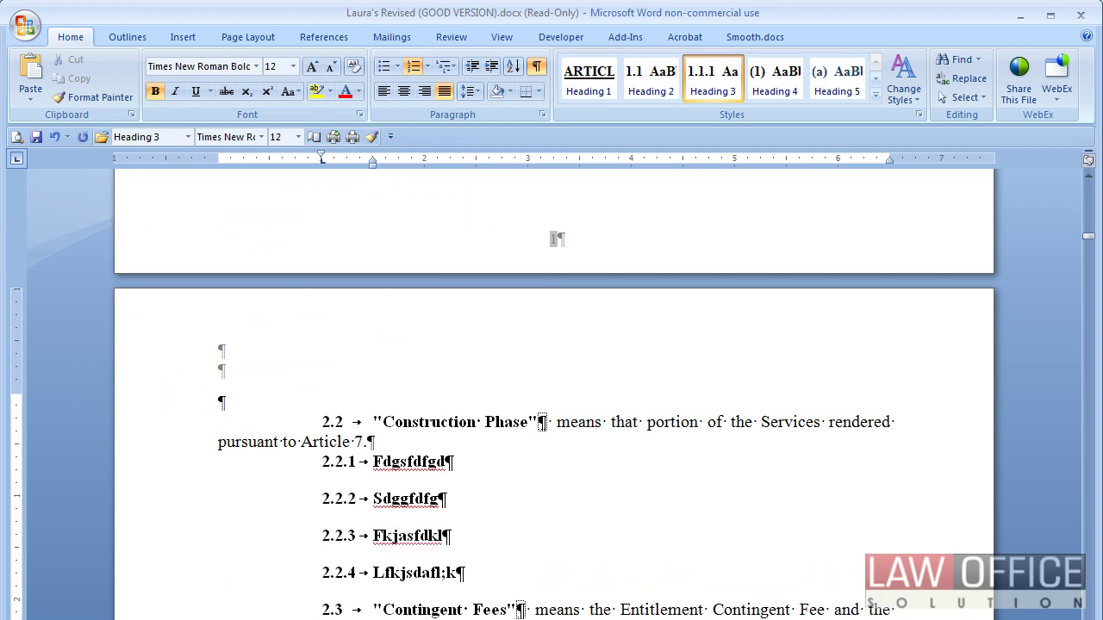
click(652, 76)
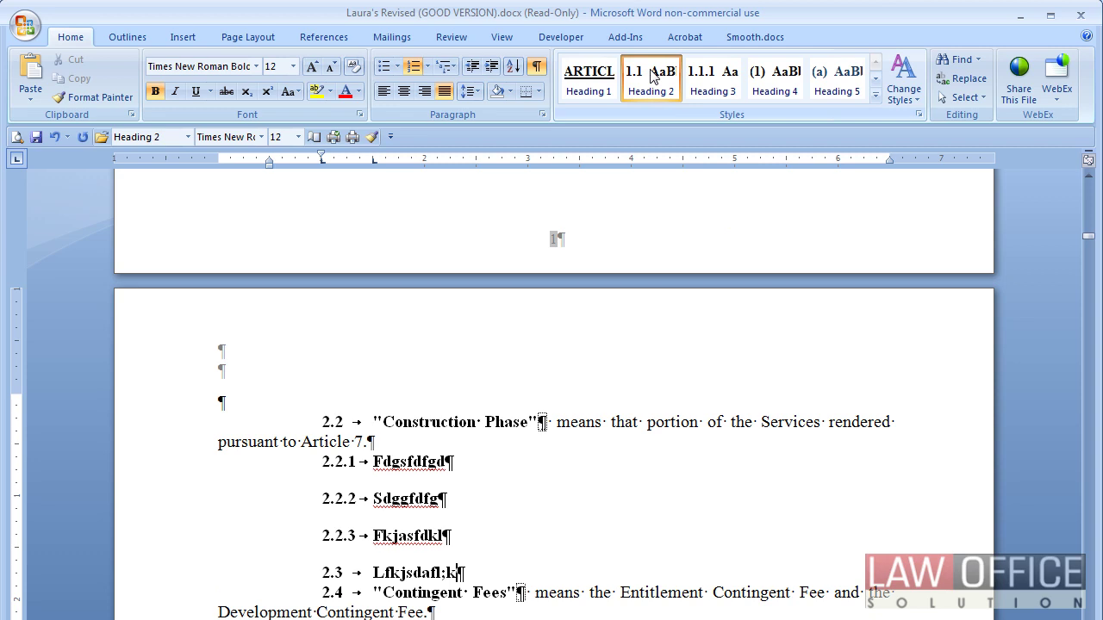
Modify Heading 2 to use Heading 2 as the following-paragraph style and 12 pt Spacing After.
right_click(651, 78)
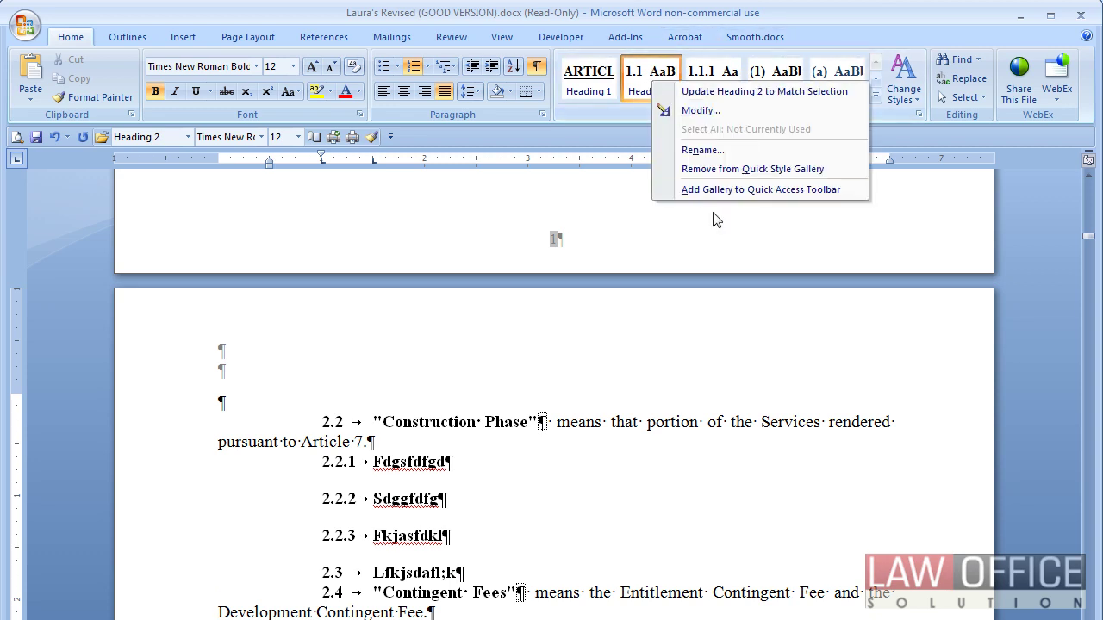
click(700, 111)
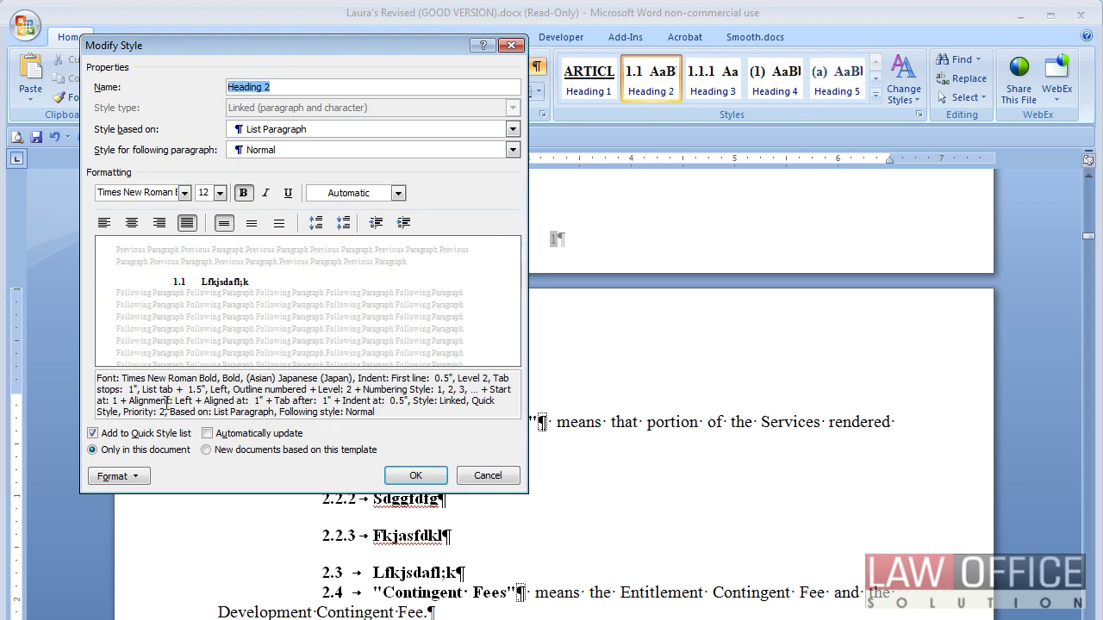
click(285, 151)
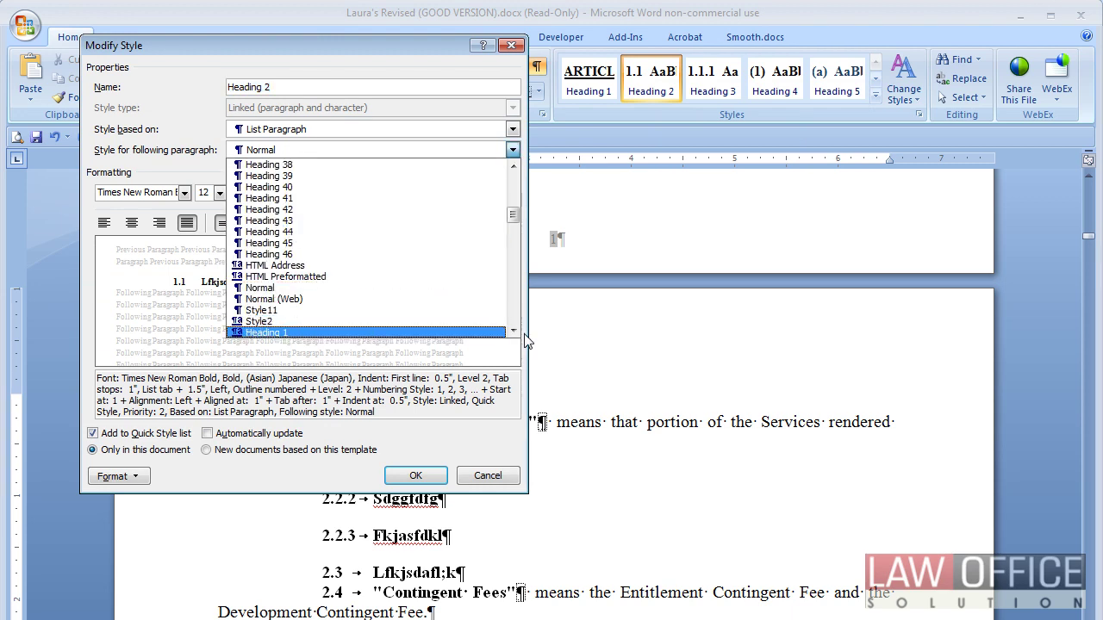
click(373, 333)
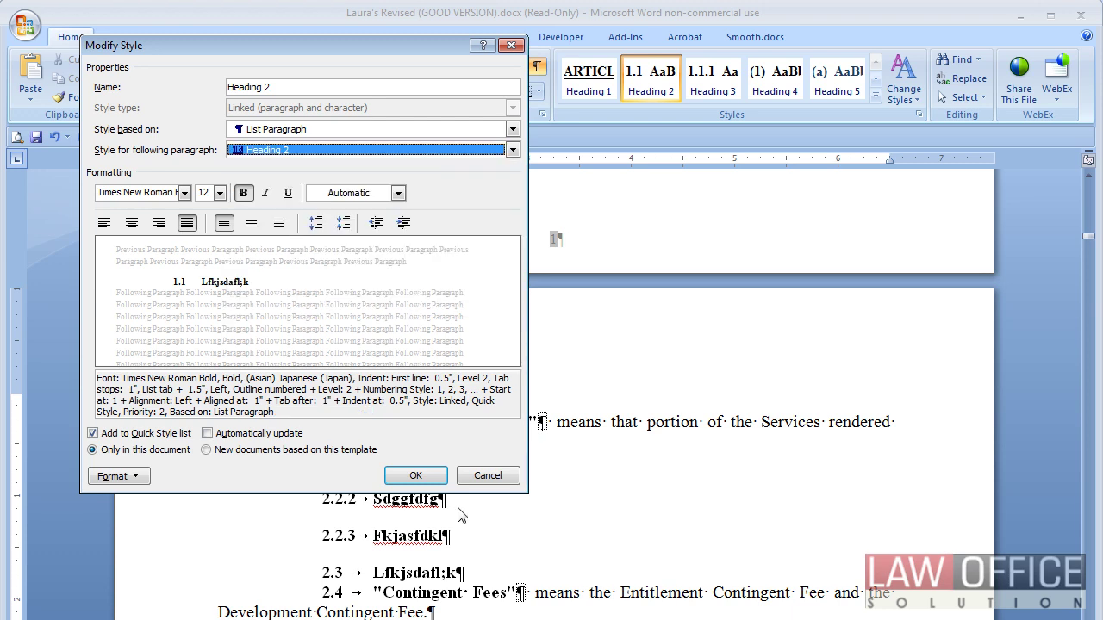
click(141, 483)
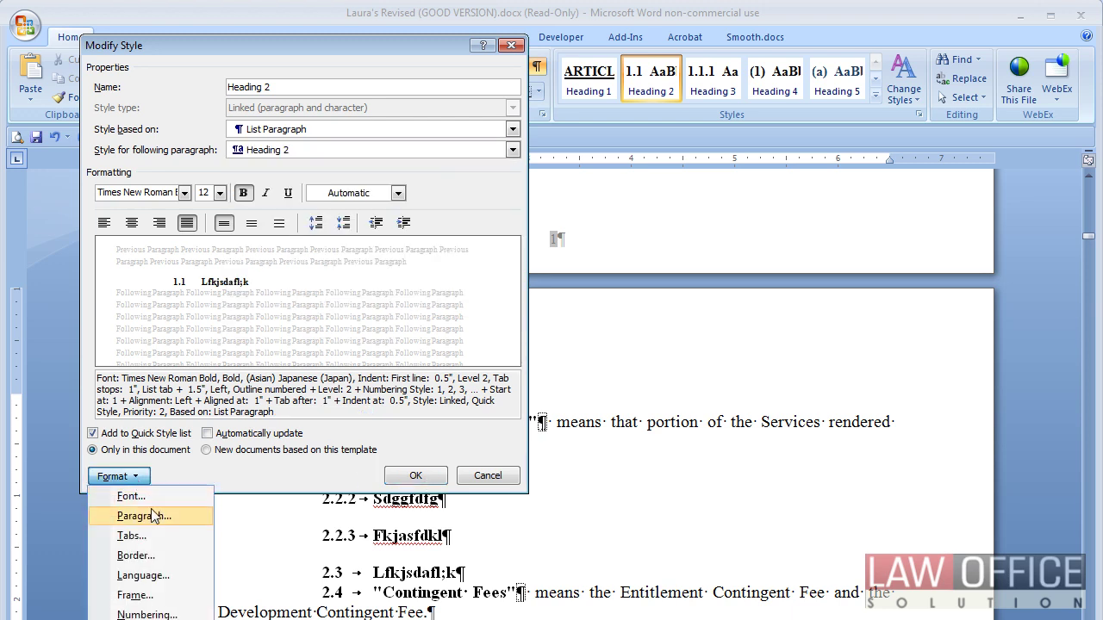
click(154, 515)
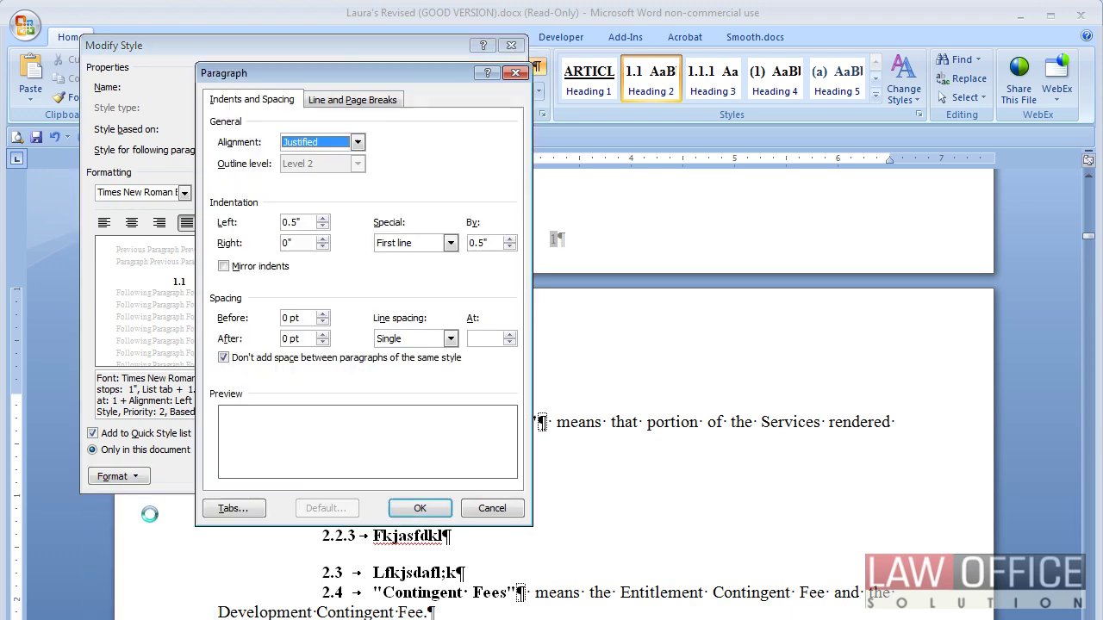
click(324, 334)
click(324, 334)
click(419, 508)
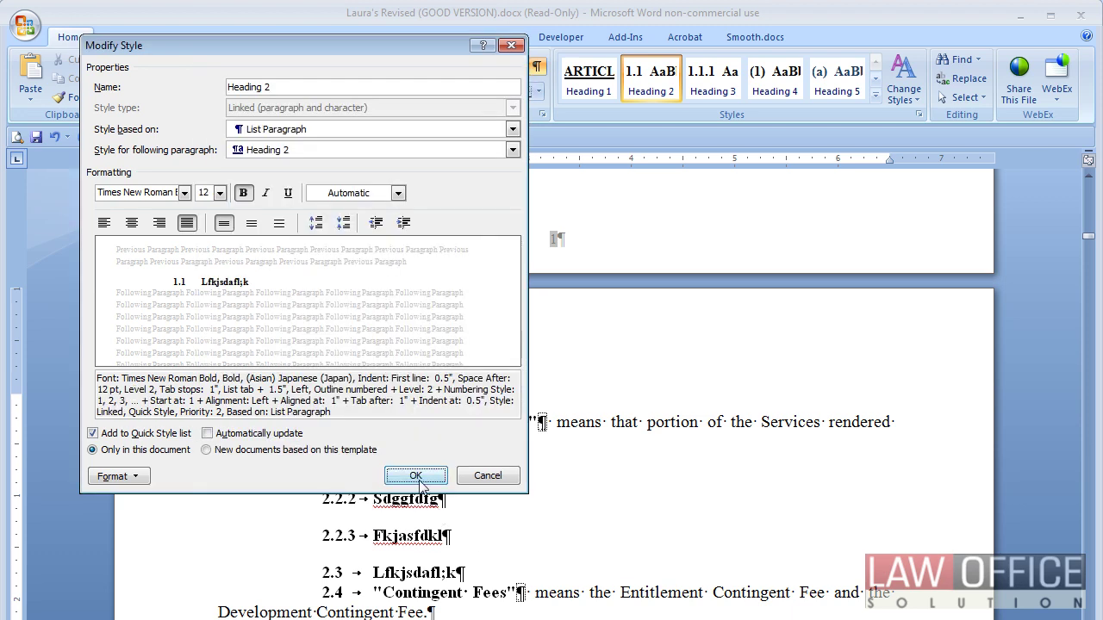
click(415, 476)
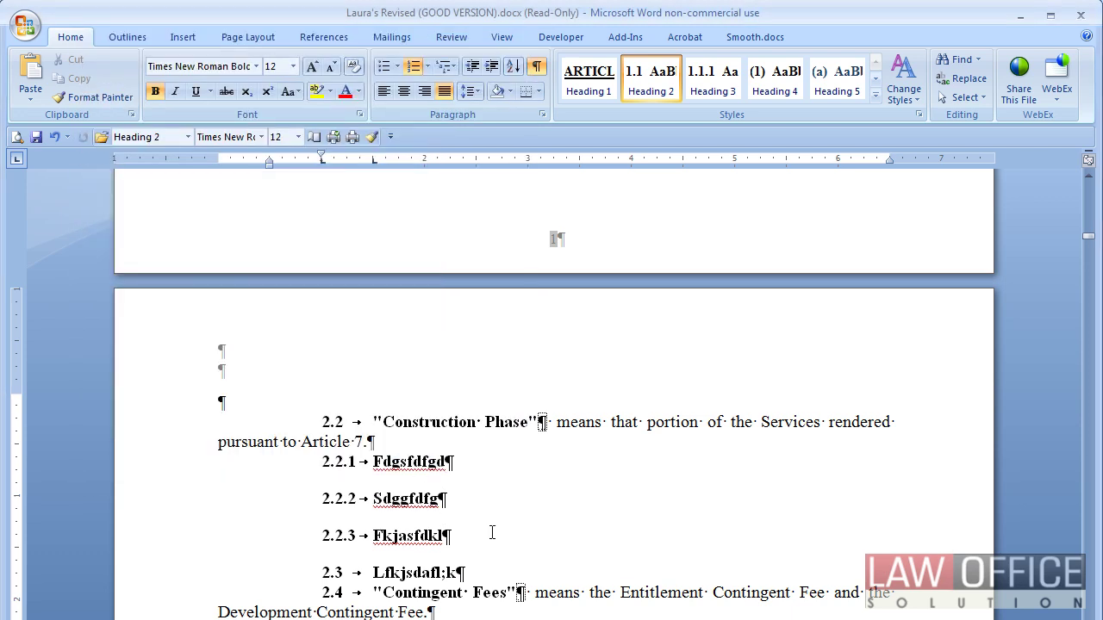